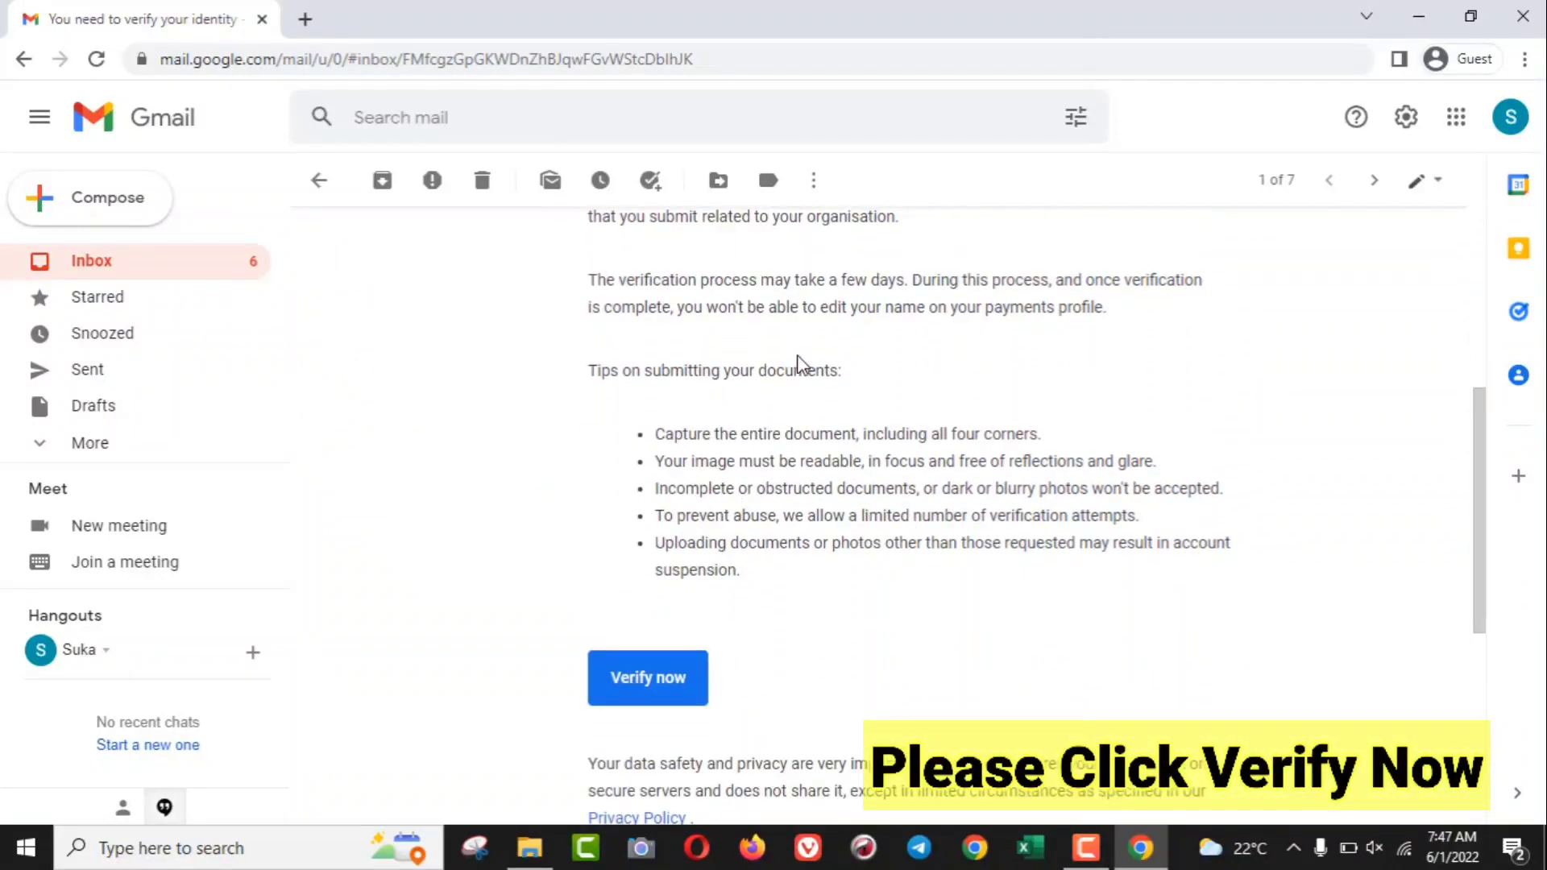
{"action": "scroll", "coordinate": [744, 540], "scroll_direction": "down", "scroll_amount": 1}
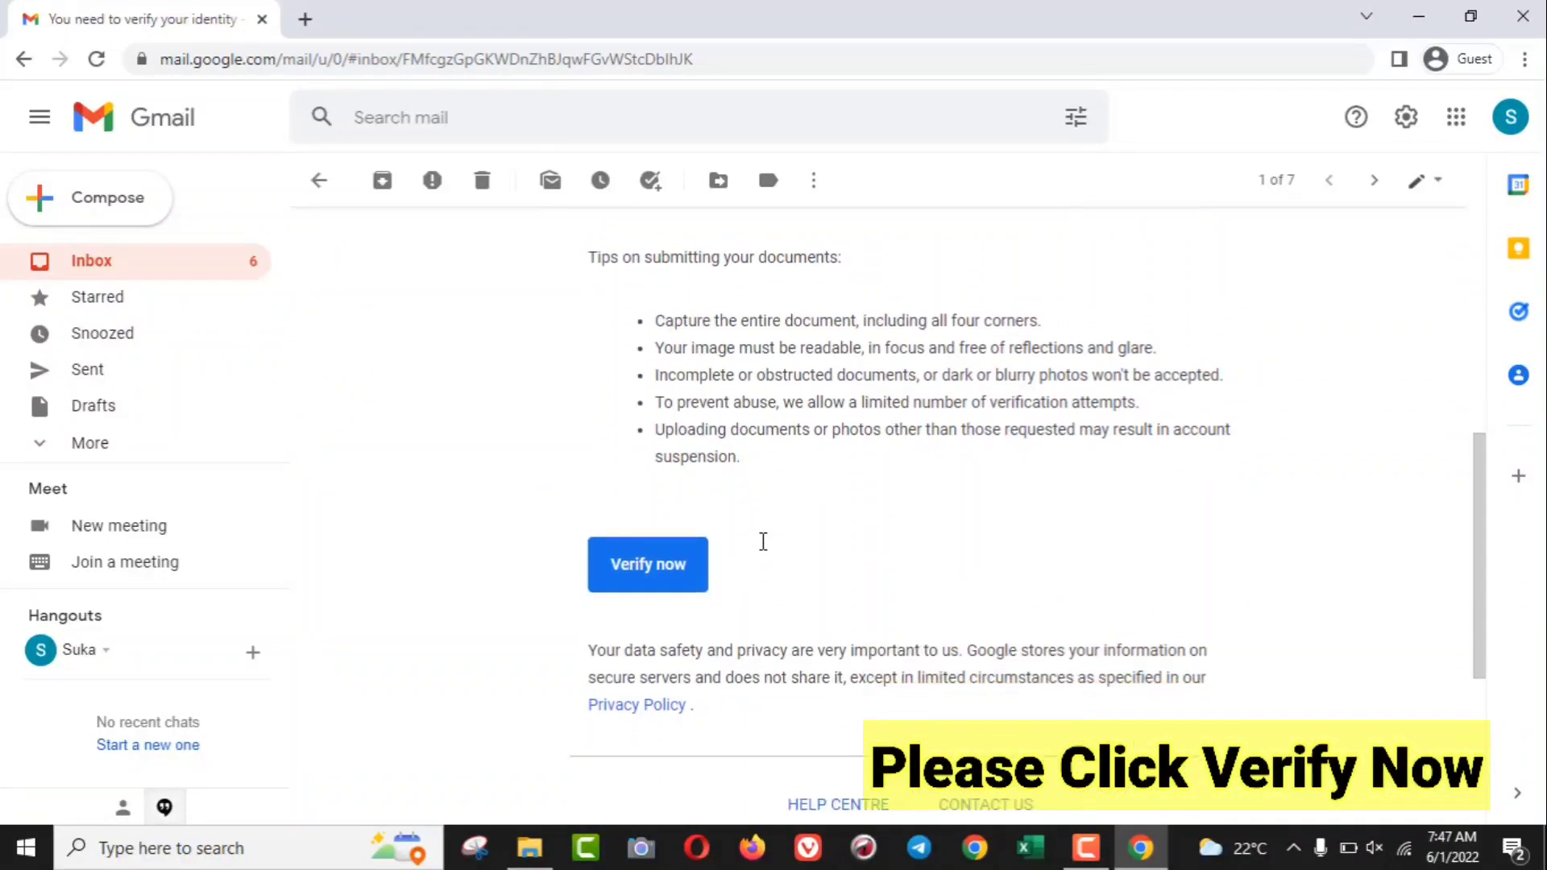
- Follow the email's Verify now link to open the Payments Centre verification-preparation dialog
{"action": "left_click", "coordinate": [679, 582]}
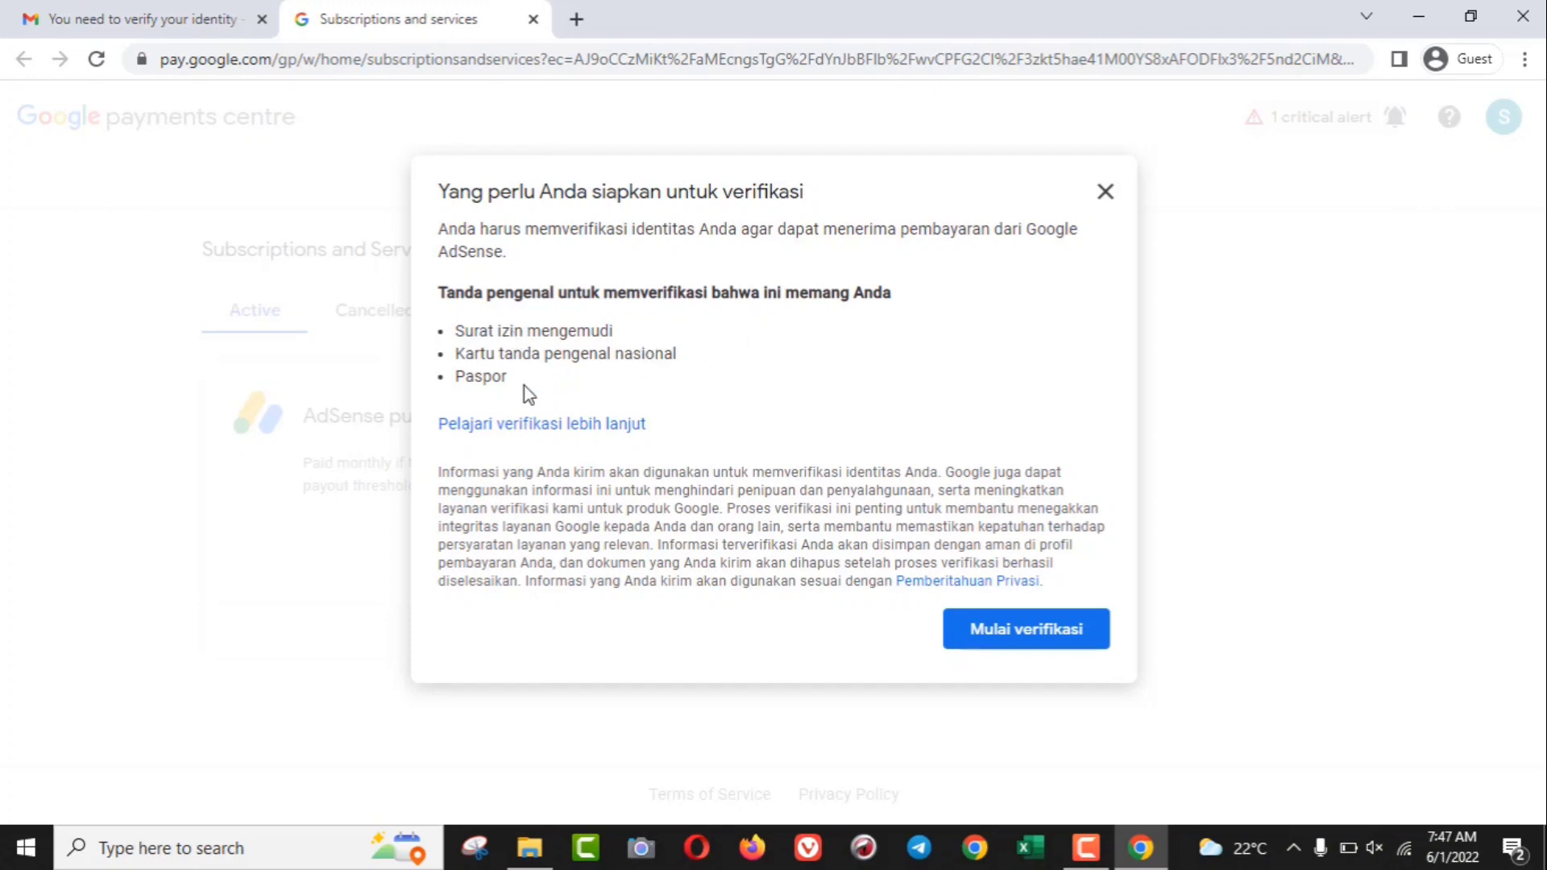
- Begin verification and enter the ID holder's full legal name in Nama resmi
{"action": "left_click", "coordinate": [1025, 630]}
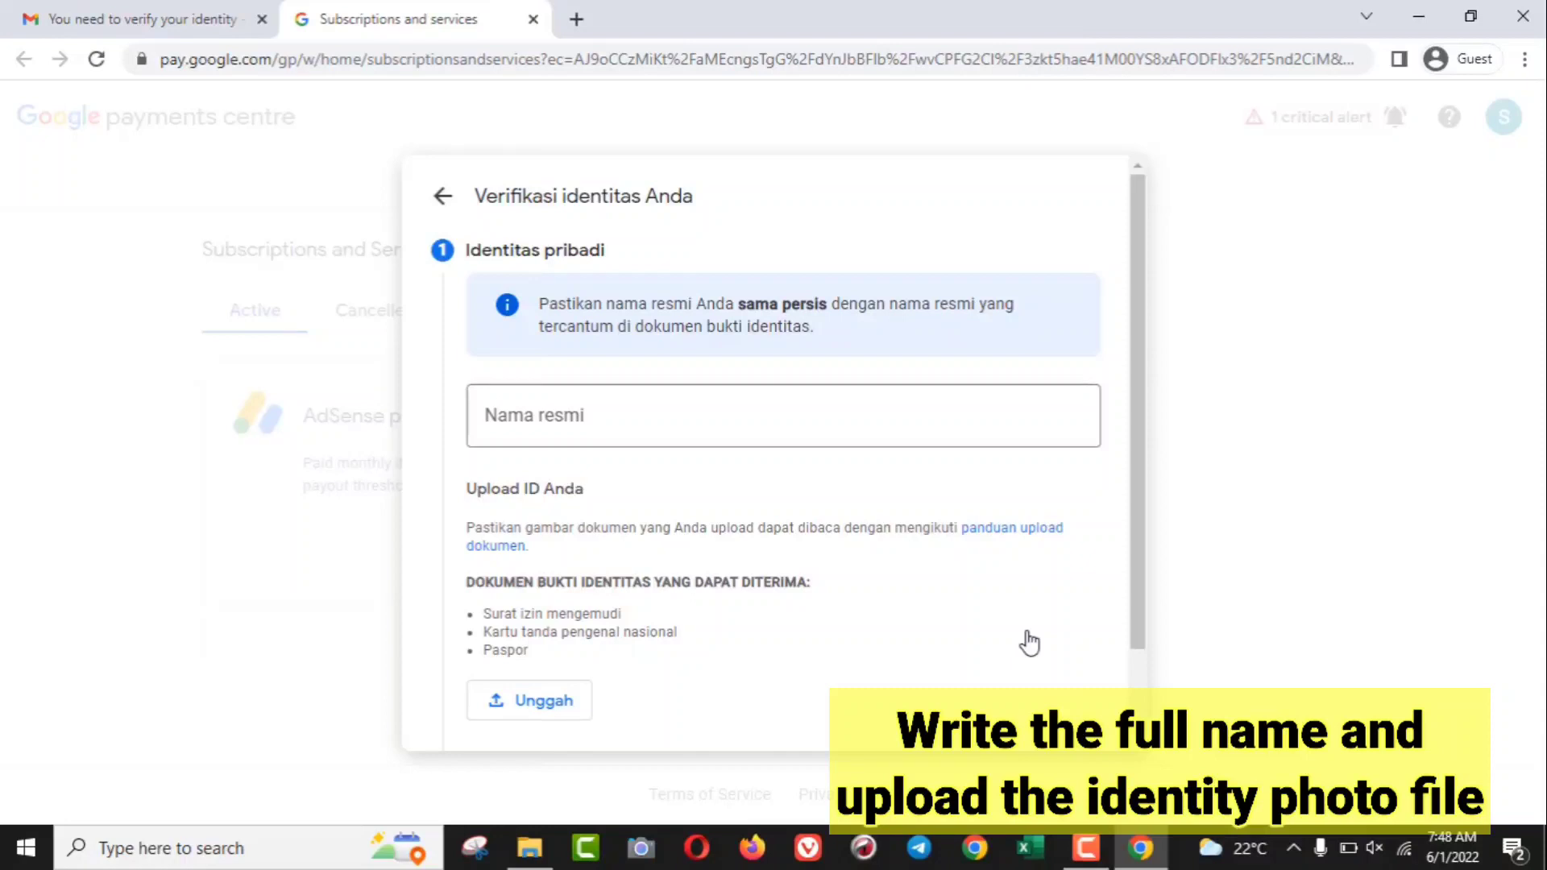
{"action": "left_click", "coordinate": [887, 407]}
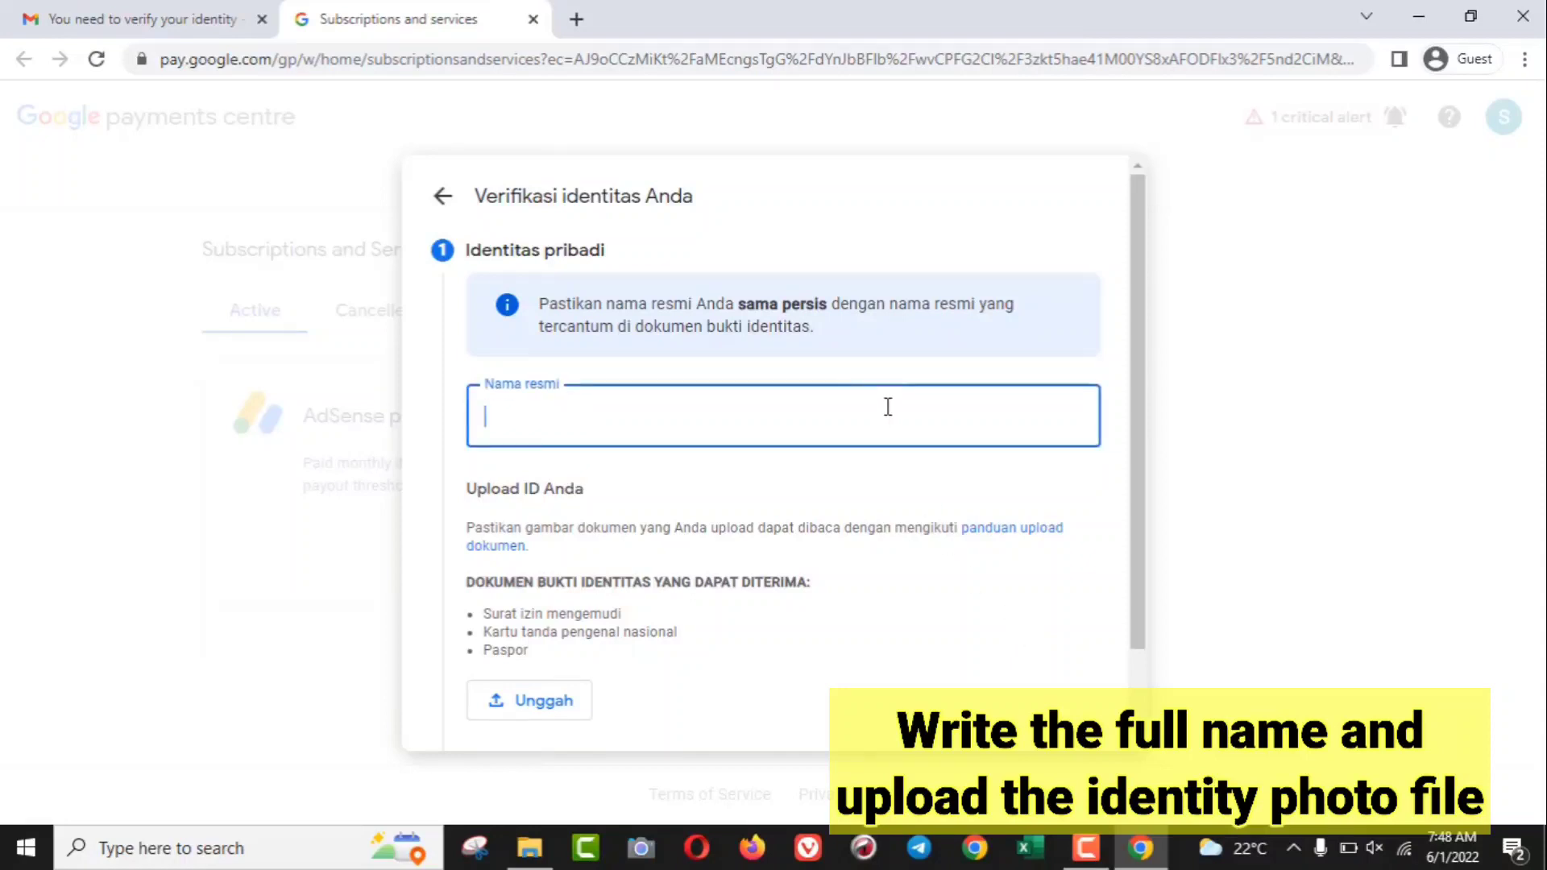
{"action": "type", "text": "F"}
{"action": "key", "text": "BackSpace"}
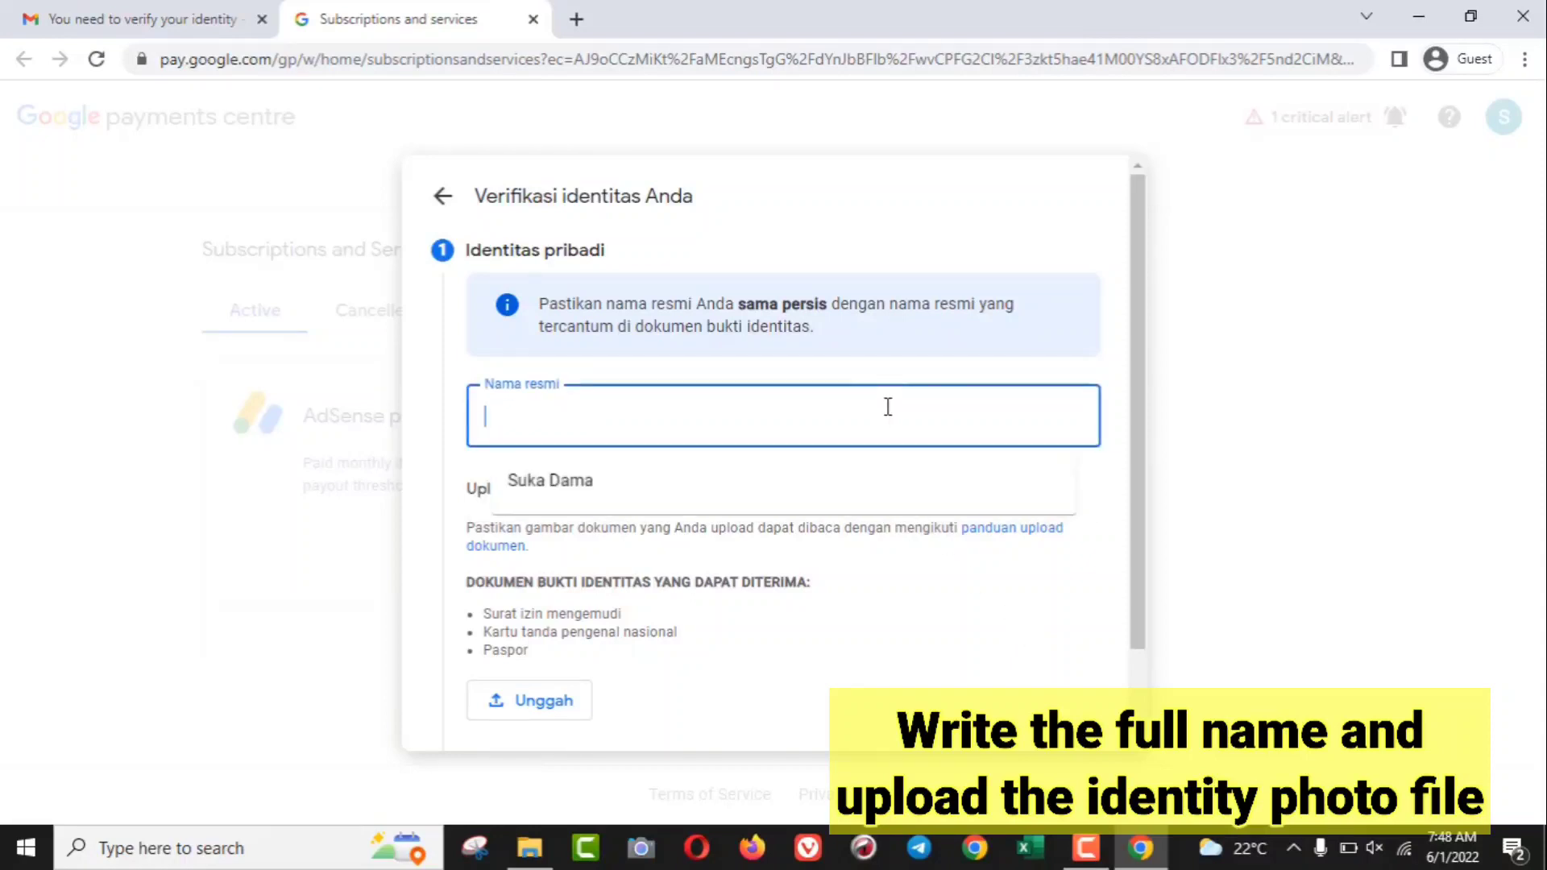
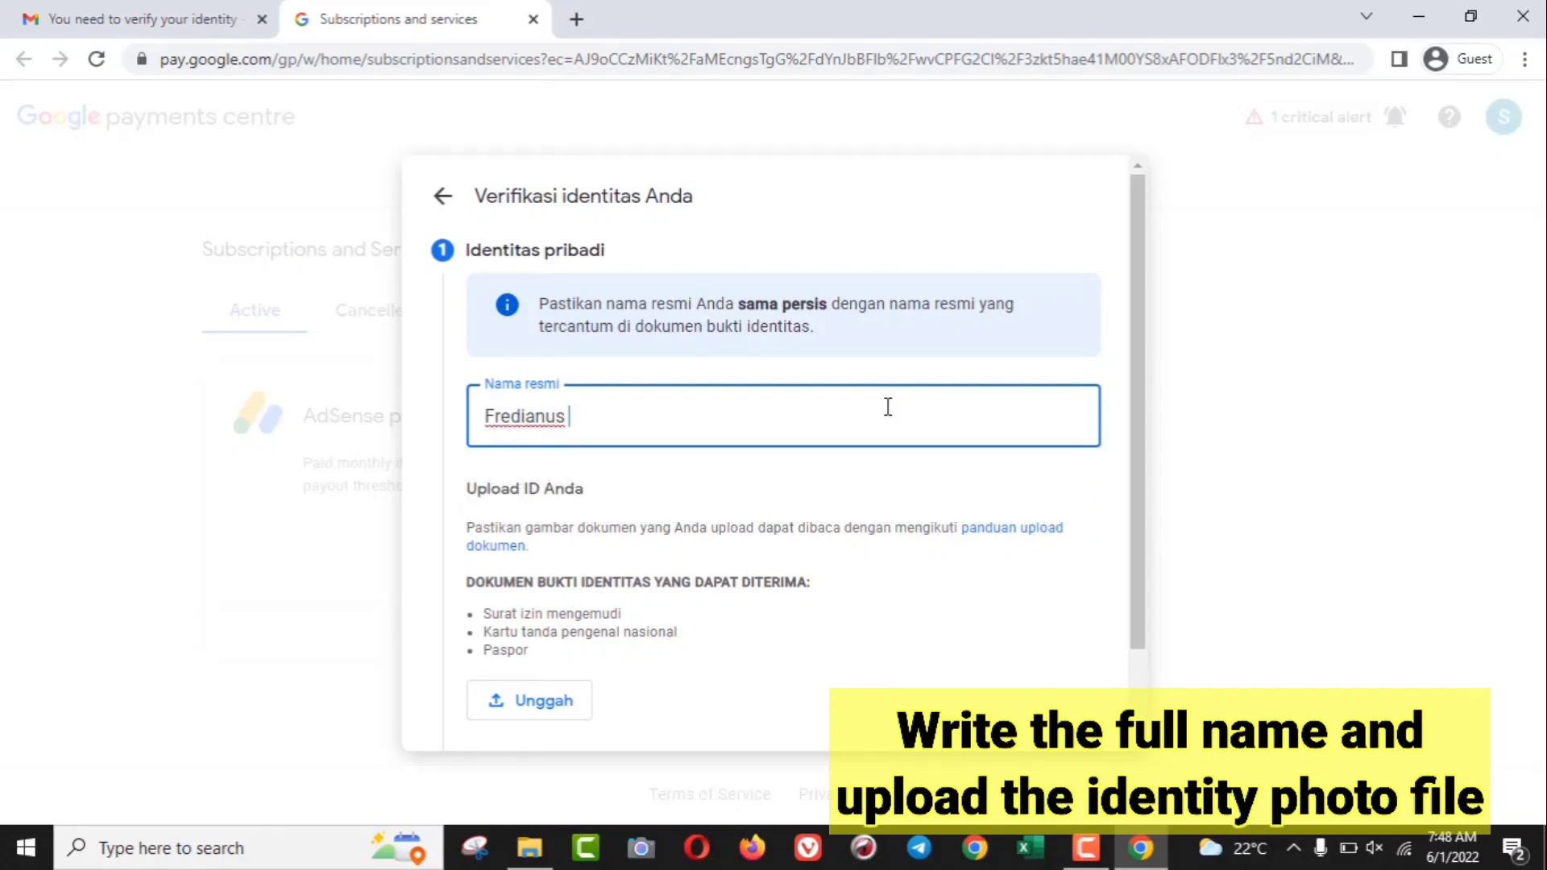
- Upload the ID card photo from the Downloads > ktp pinjam folder
{"action": "left_click", "coordinate": [553, 701]}
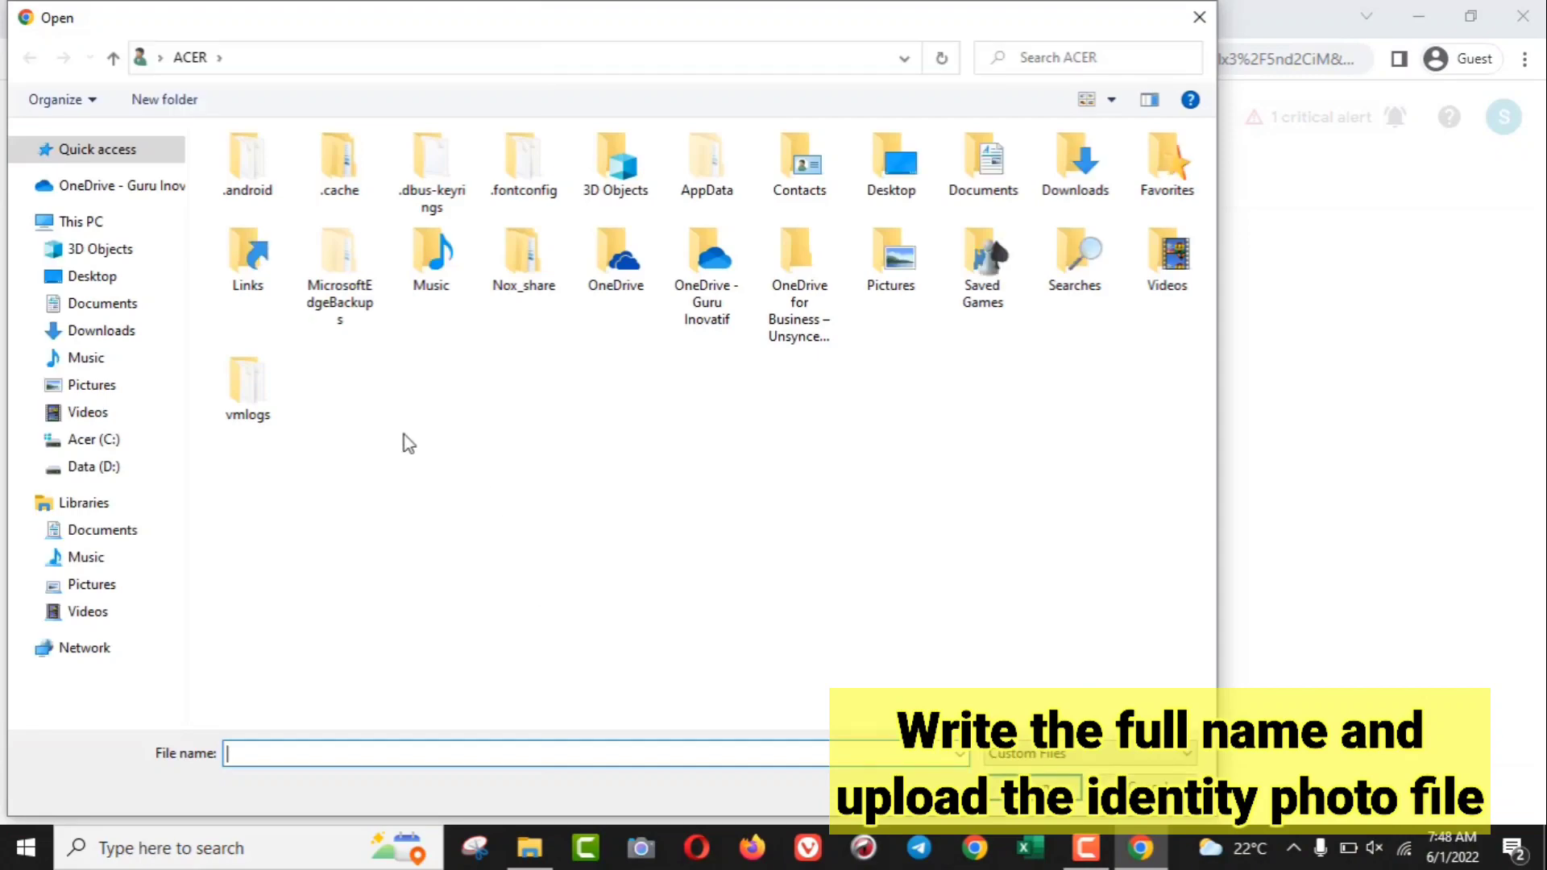
{"action": "left_click", "coordinate": [85, 332]}
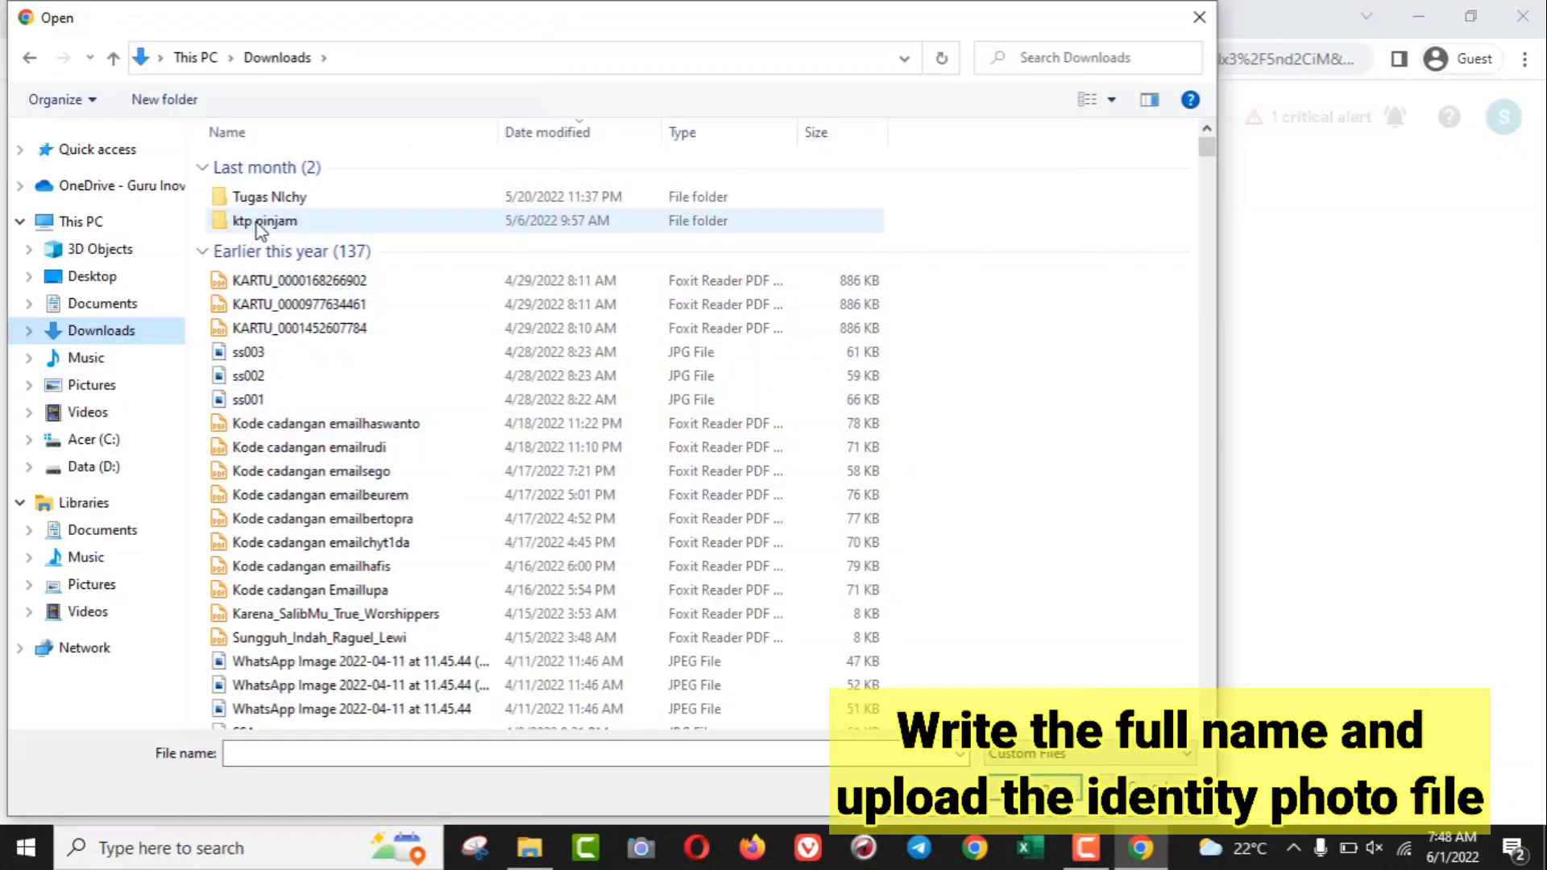
{"action": "left_click", "coordinate": [260, 224]}
{"action": "double_click", "coordinate": [260, 222]}
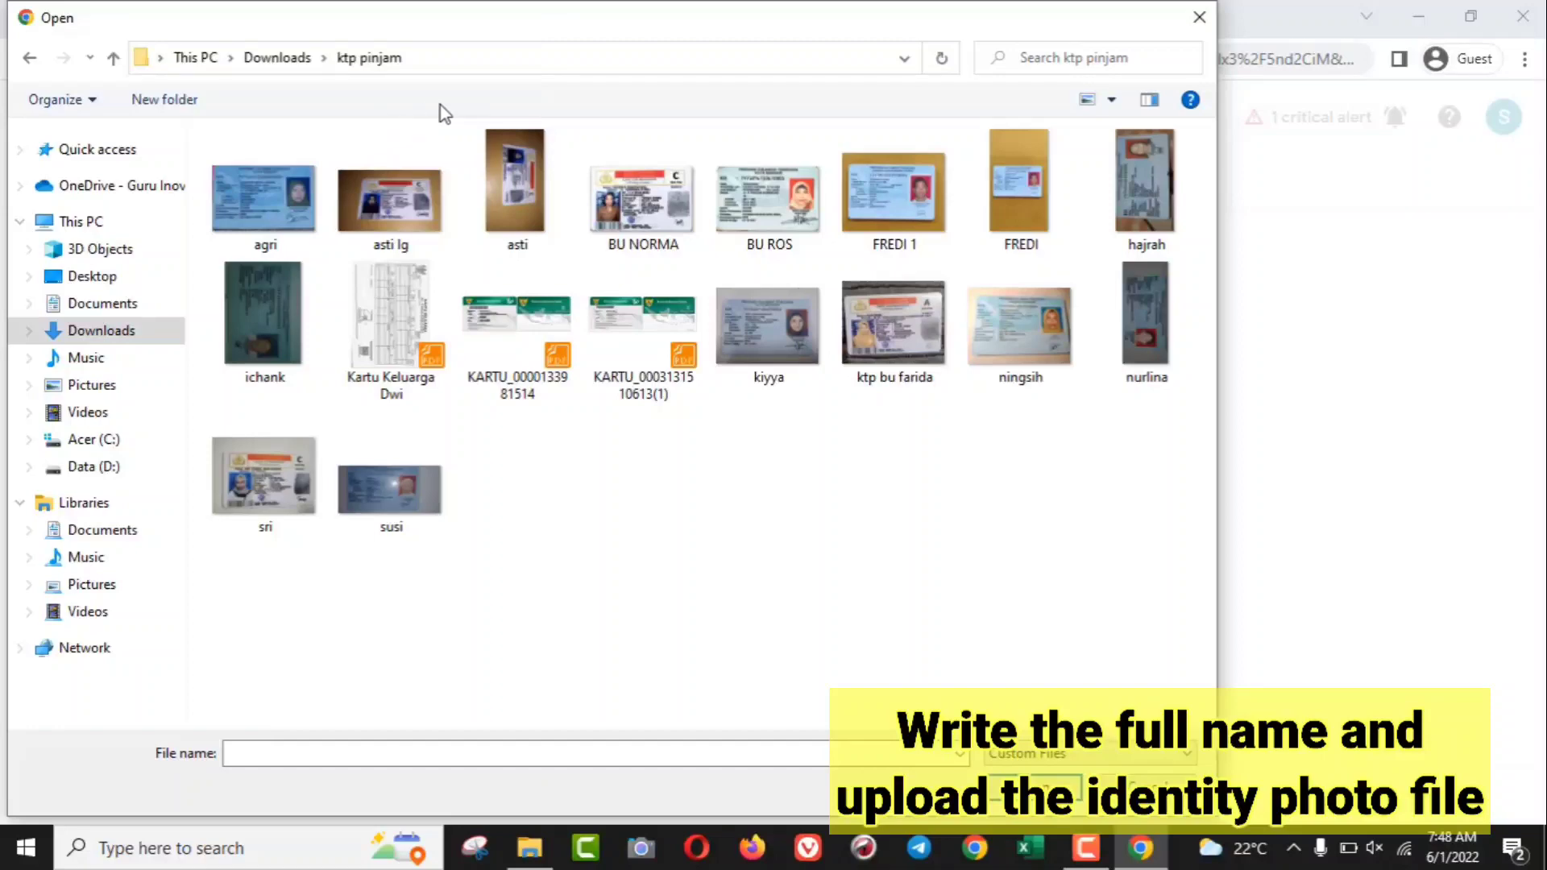
{"action": "left_click", "coordinate": [916, 240]}
{"action": "left_click", "coordinate": [1054, 786]}
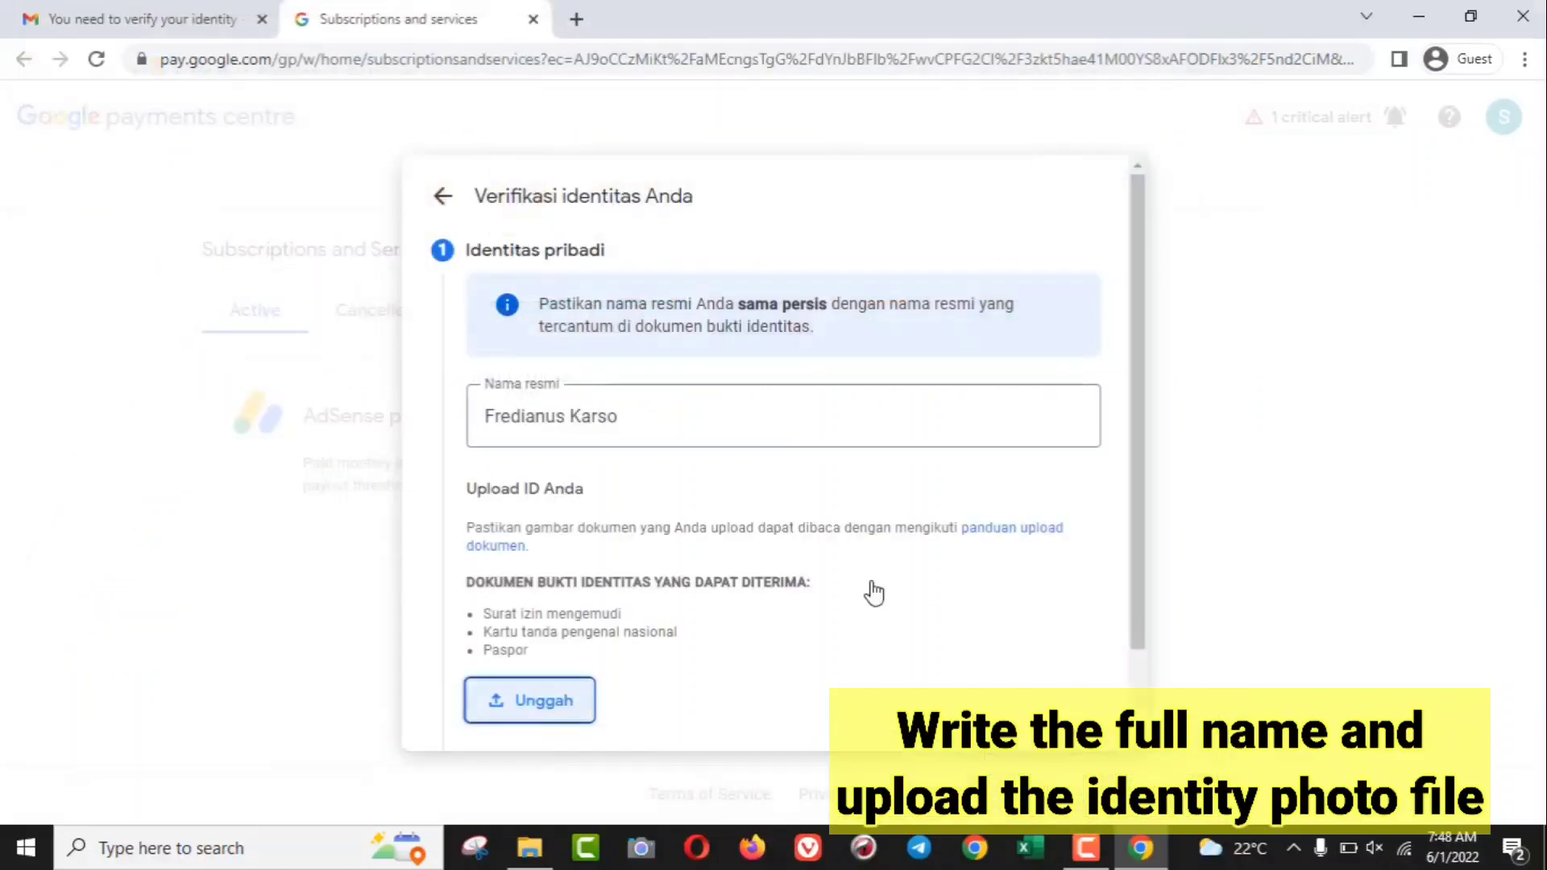
- With the ID photo attached, continue to the address step via Berikutnya
{"action": "scroll", "coordinate": [886, 525], "scroll_direction": "down", "scroll_amount": 1}
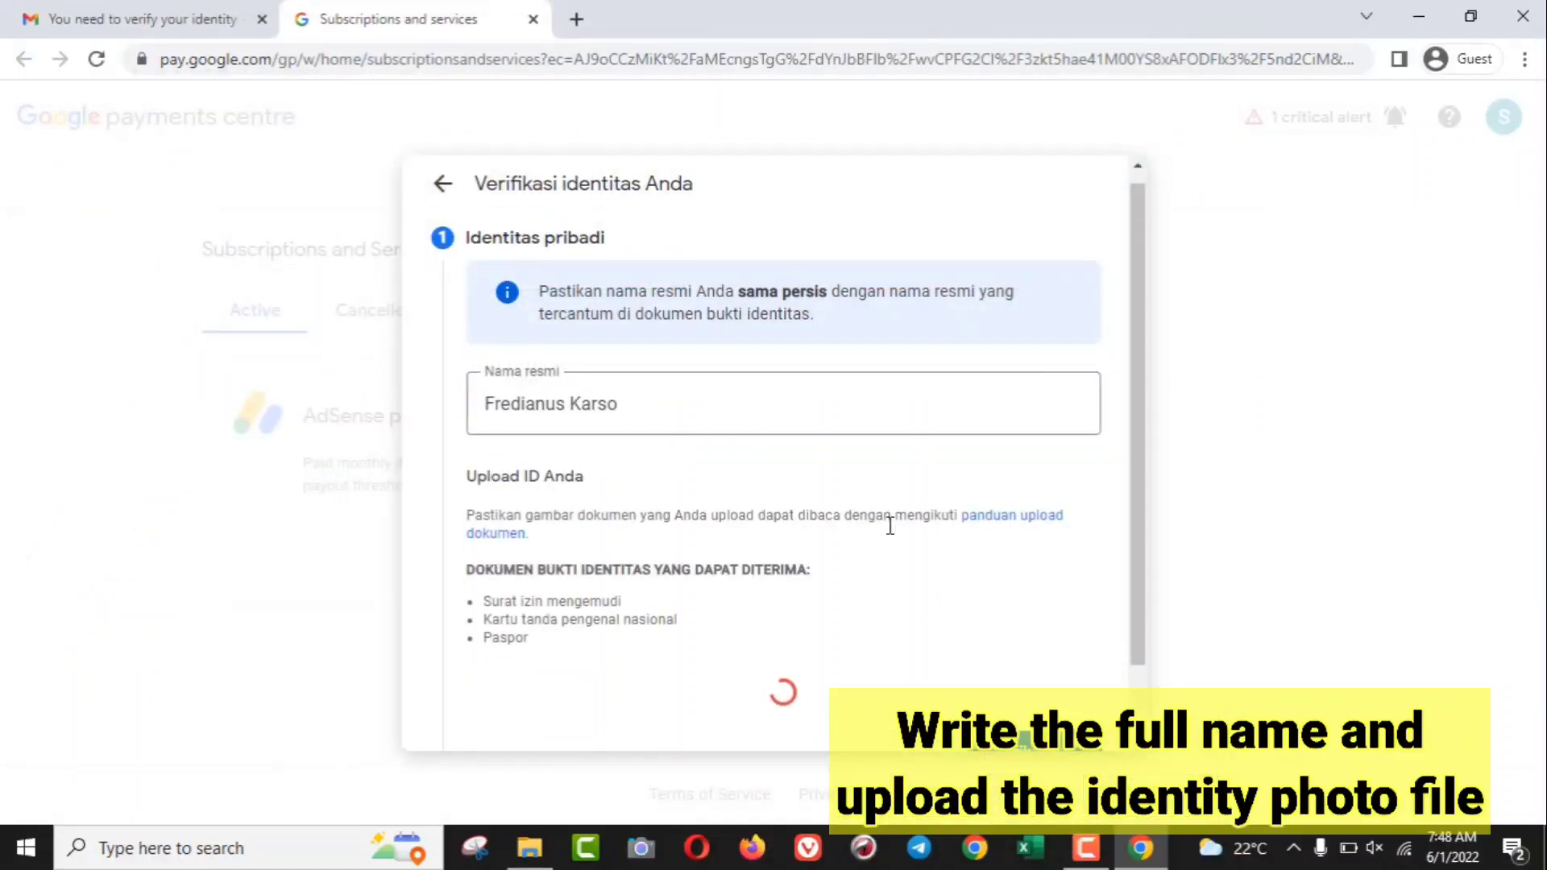
{"action": "scroll", "coordinate": [956, 615], "scroll_direction": "down", "scroll_amount": 1}
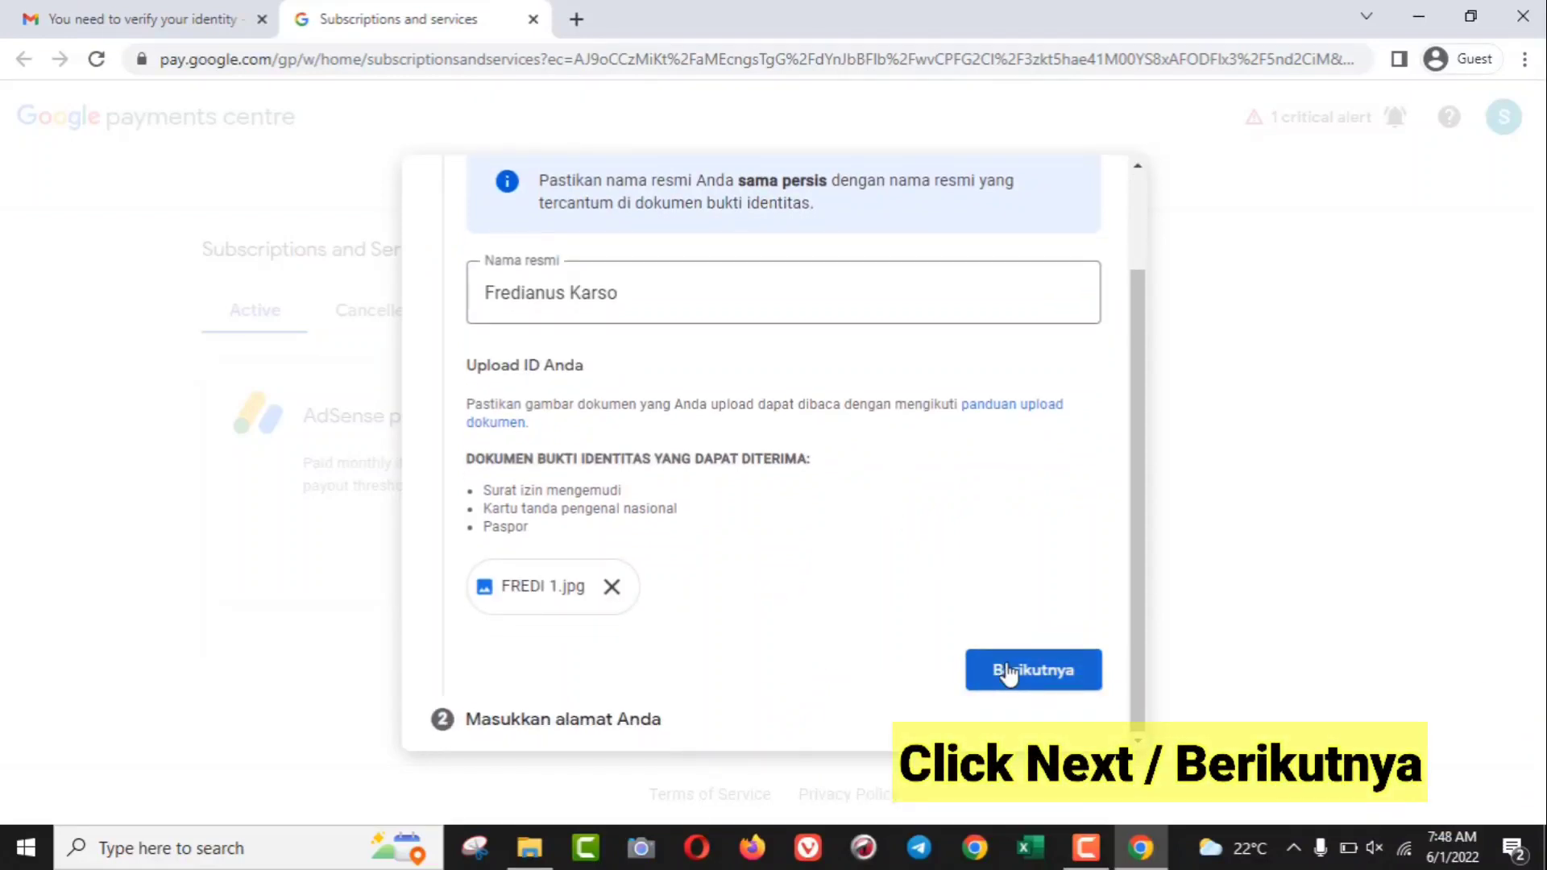
{"action": "left_click", "coordinate": [1080, 686]}
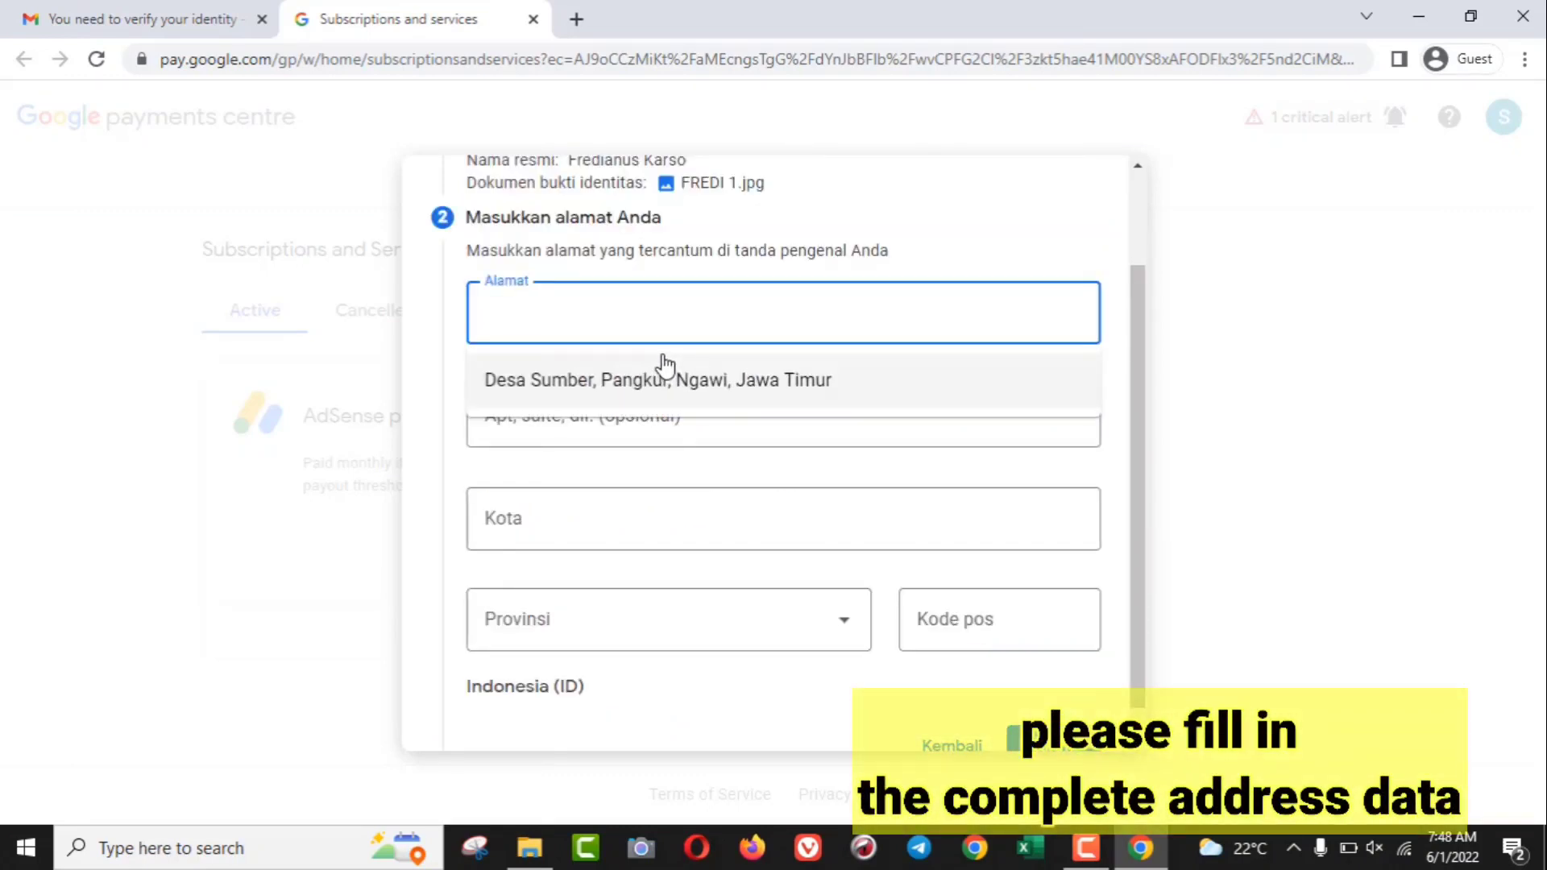
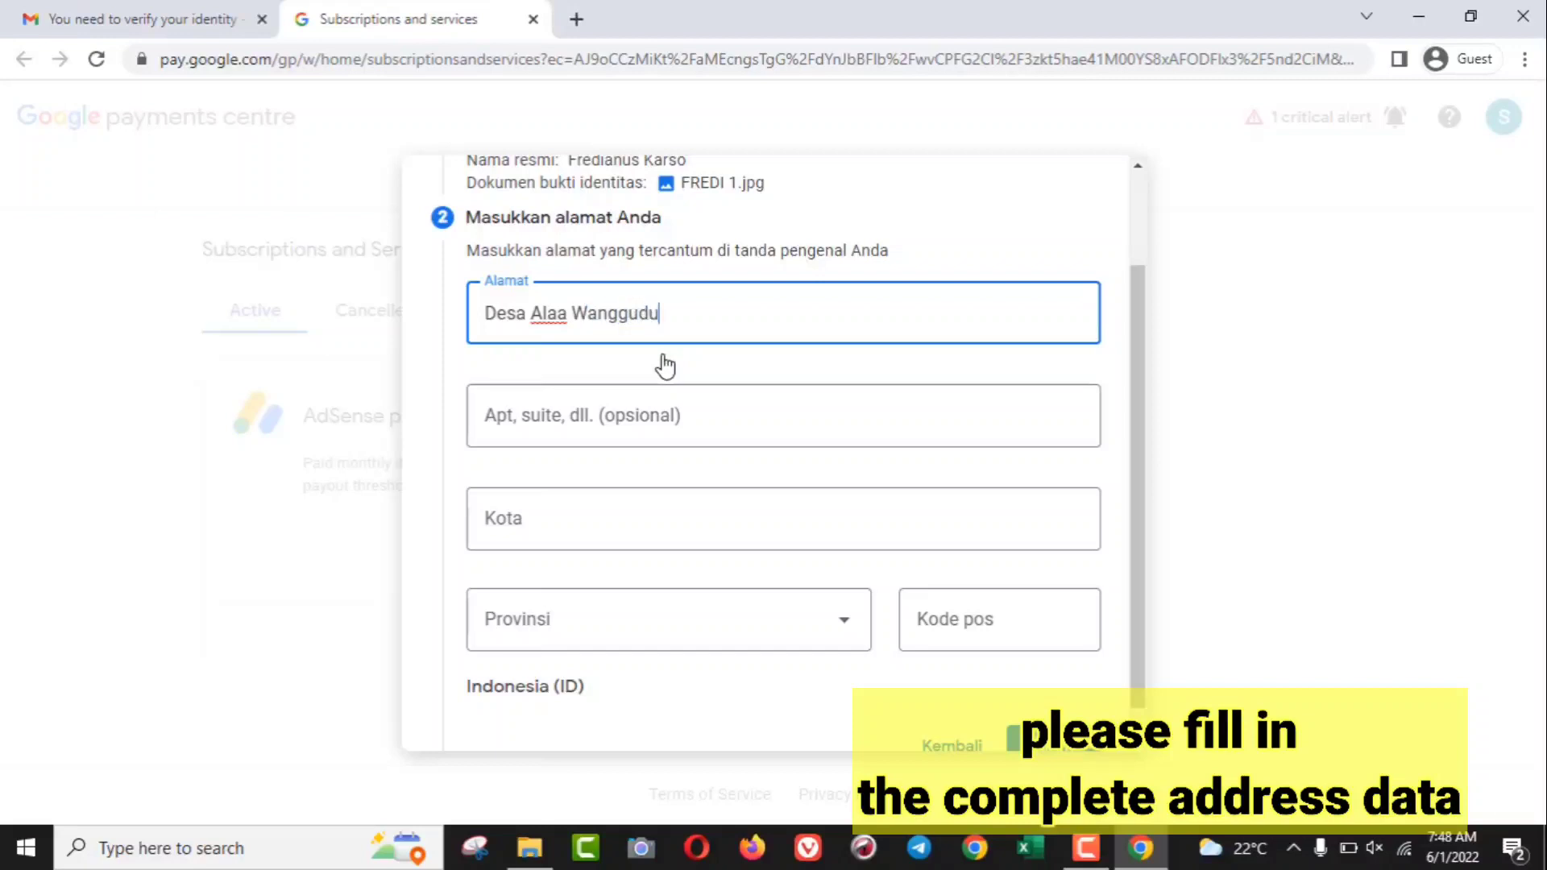
- Enter the ID card's street address in Alamat and the village in the apartment line
{"action": "left_click", "coordinate": [630, 461]}
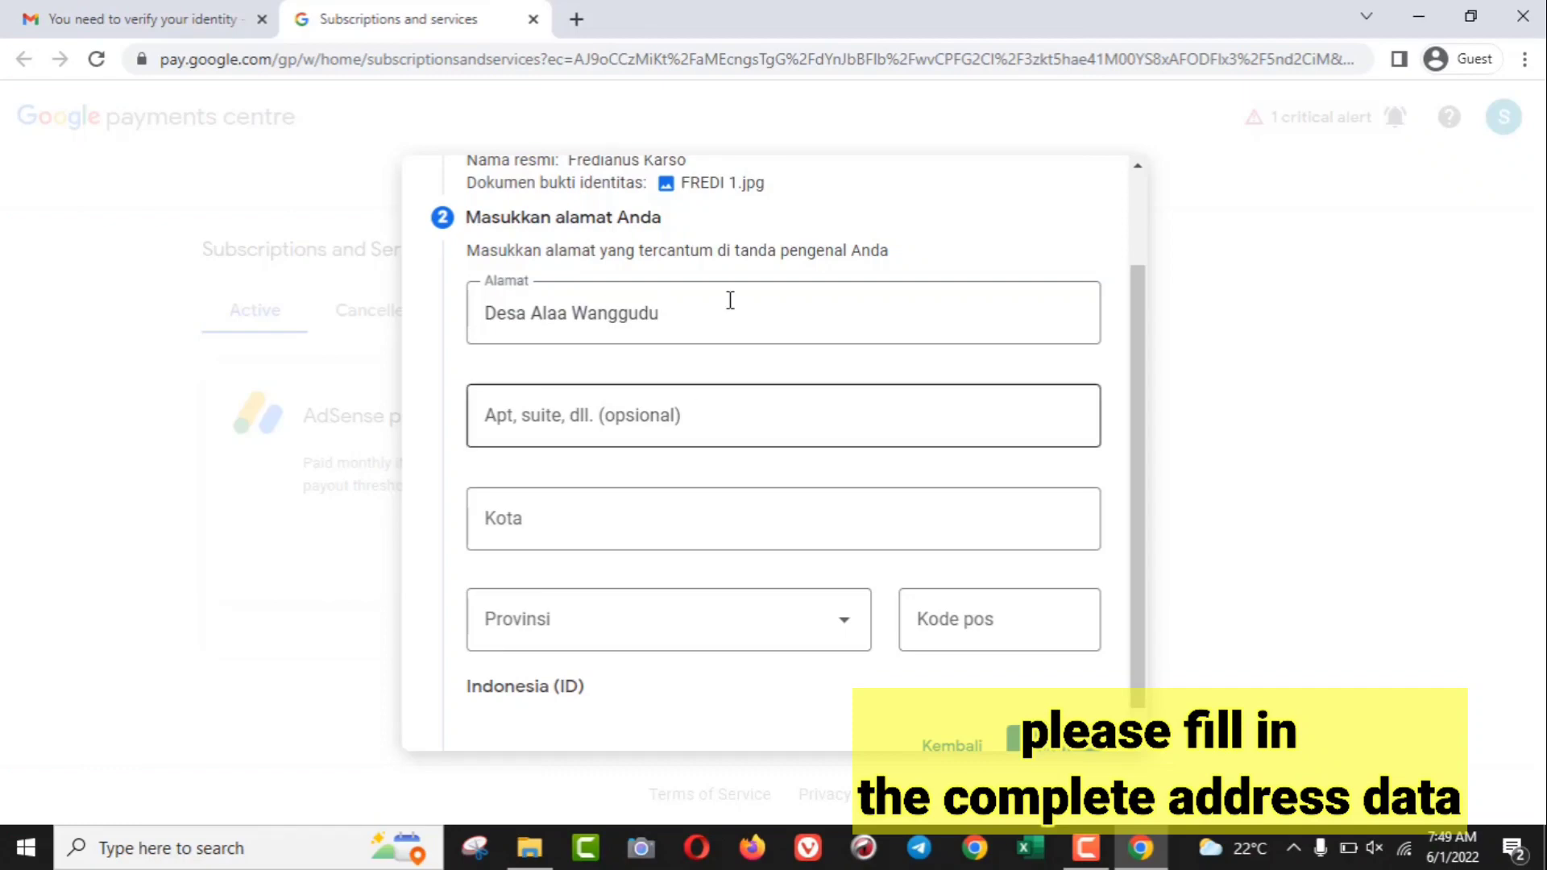
{"action": "left_click", "coordinate": [719, 428]}
{"action": "type", "text": "Asera"}
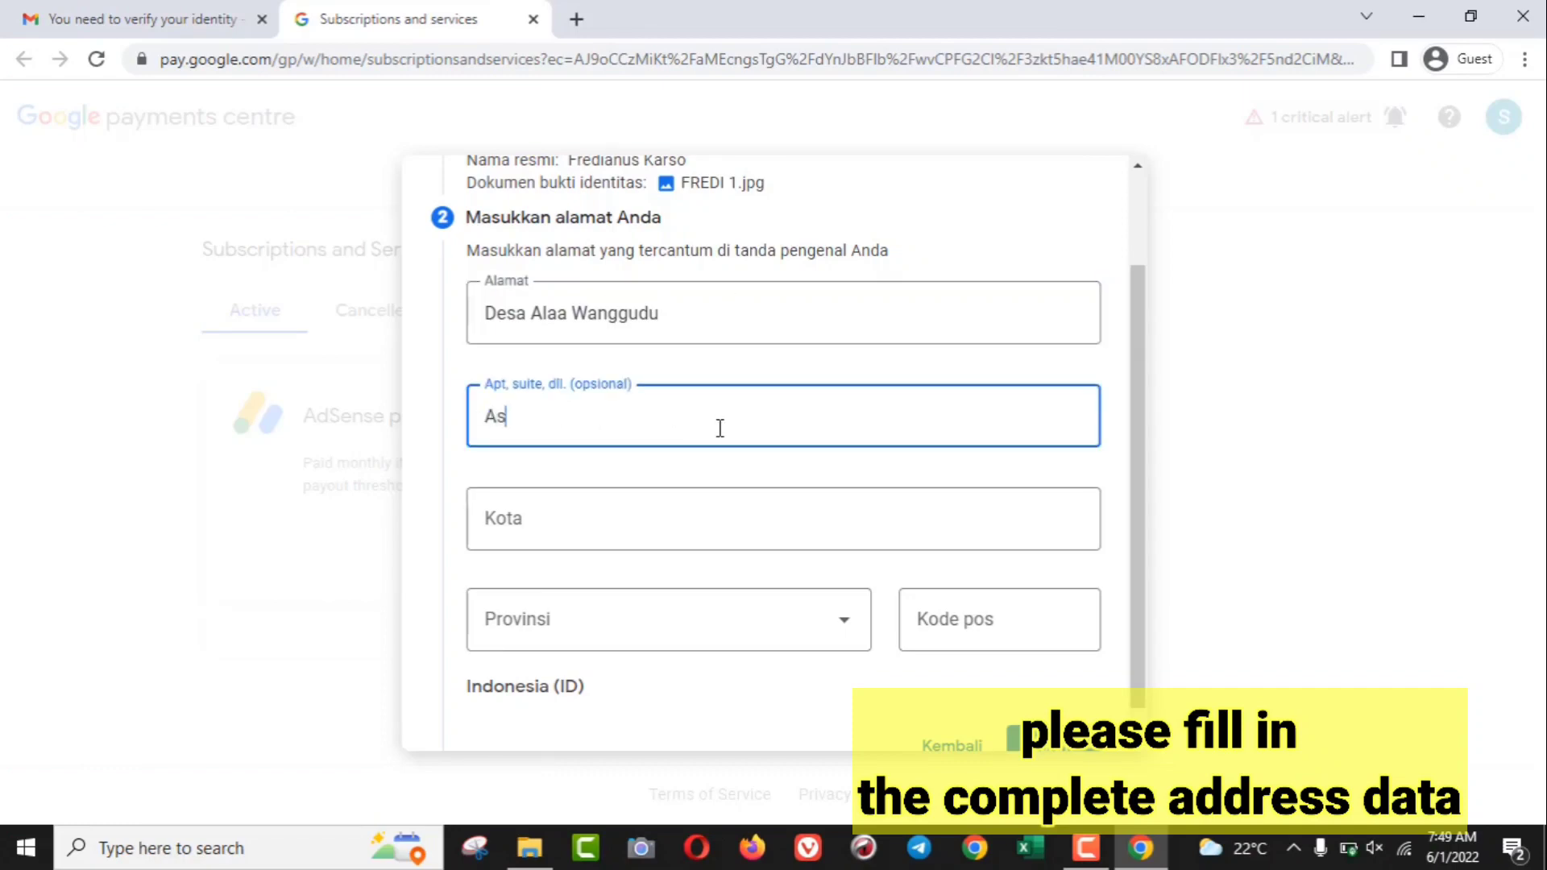
- Enter the ID card's city name in the Kota field, fixing a typo
{"action": "left_click", "coordinate": [659, 511]}
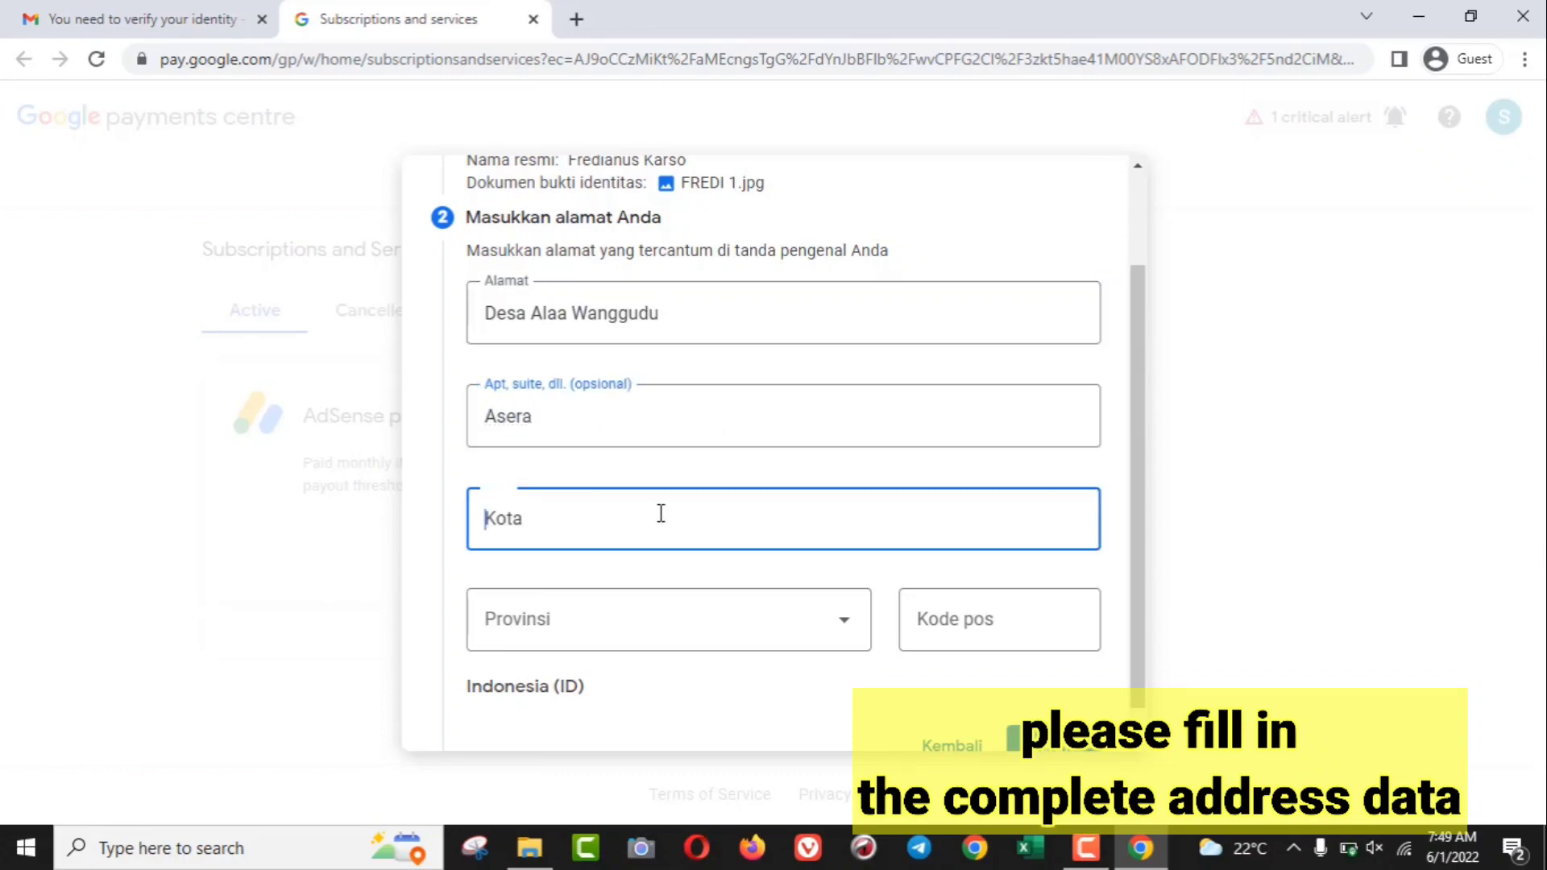
{"action": "type", "text": "Ka"}
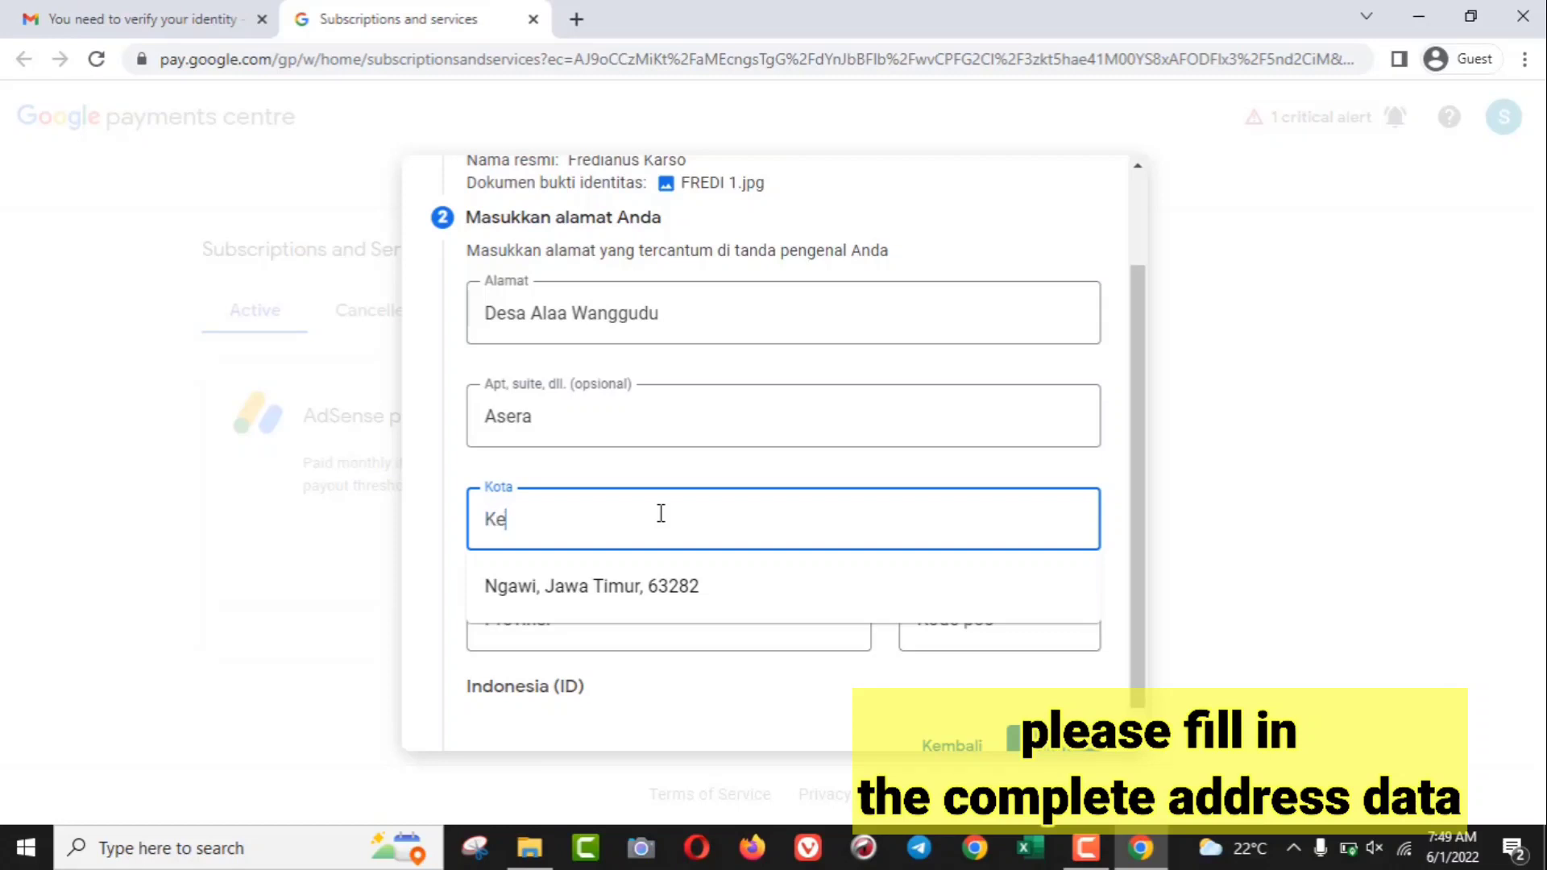
{"action": "key", "text": "BackSpace"}
{"action": "type", "text": "onaw"}
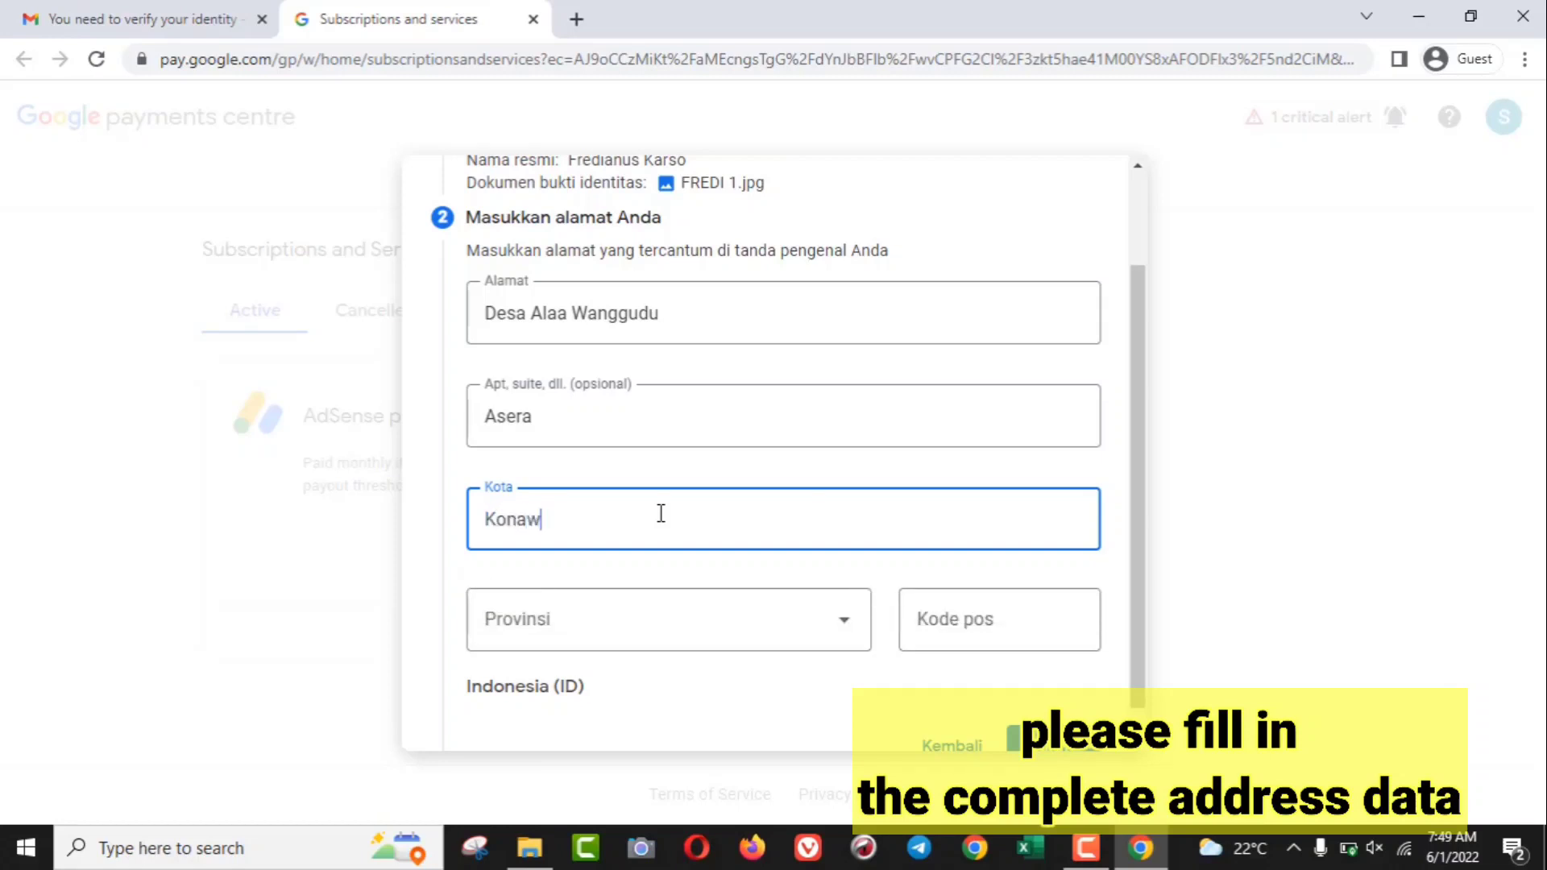
{"action": "type", "text": "e Utara"}
- Choose the ID card's province from the Provinsi dropdown
{"action": "left_click", "coordinate": [628, 625]}
{"action": "scroll", "coordinate": [633, 515], "scroll_direction": "down", "scroll_amount": 6}
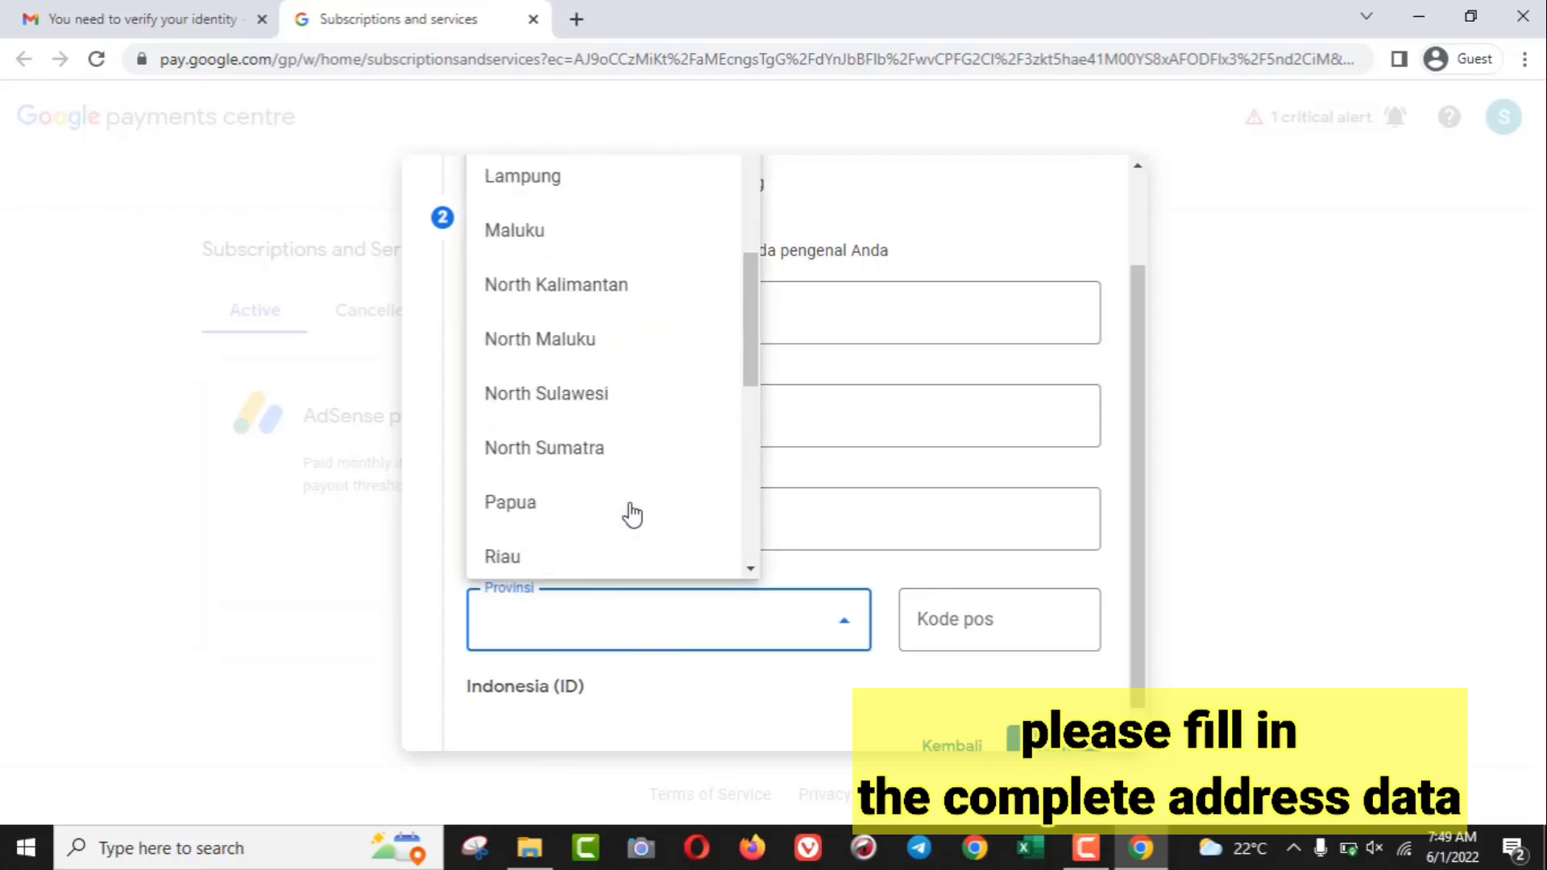
{"action": "scroll", "coordinate": [632, 514], "scroll_direction": "down", "scroll_amount": 4}
{"action": "left_click", "coordinate": [631, 332]}
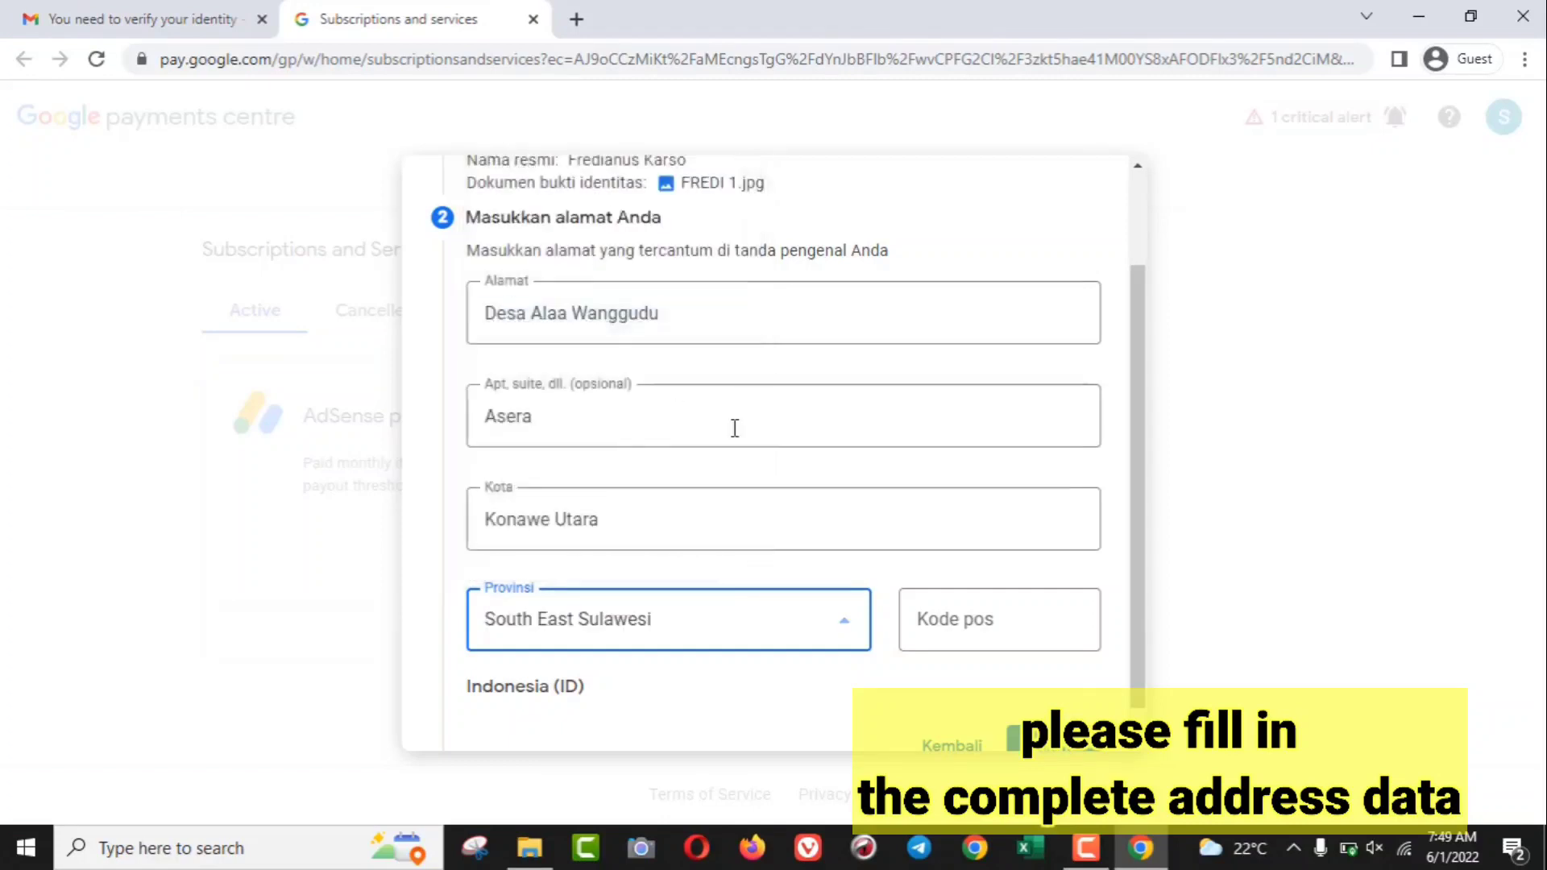
- Enter the postal code in Kode pos and submit the verification with Kirim
{"action": "left_click", "coordinate": [942, 618]}
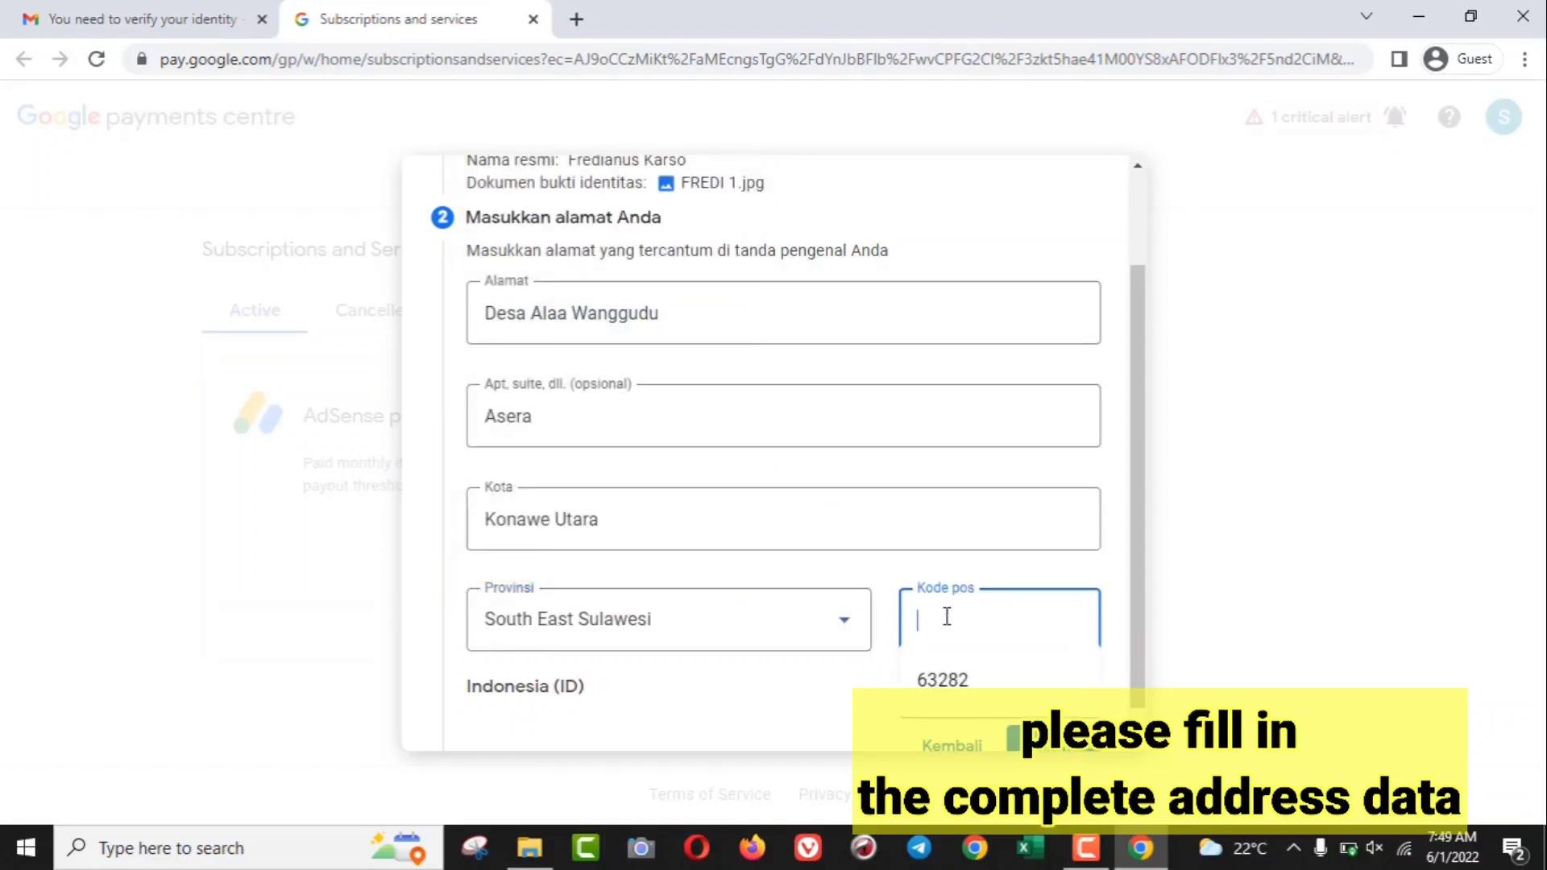
{"action": "type", "text": "93355"}
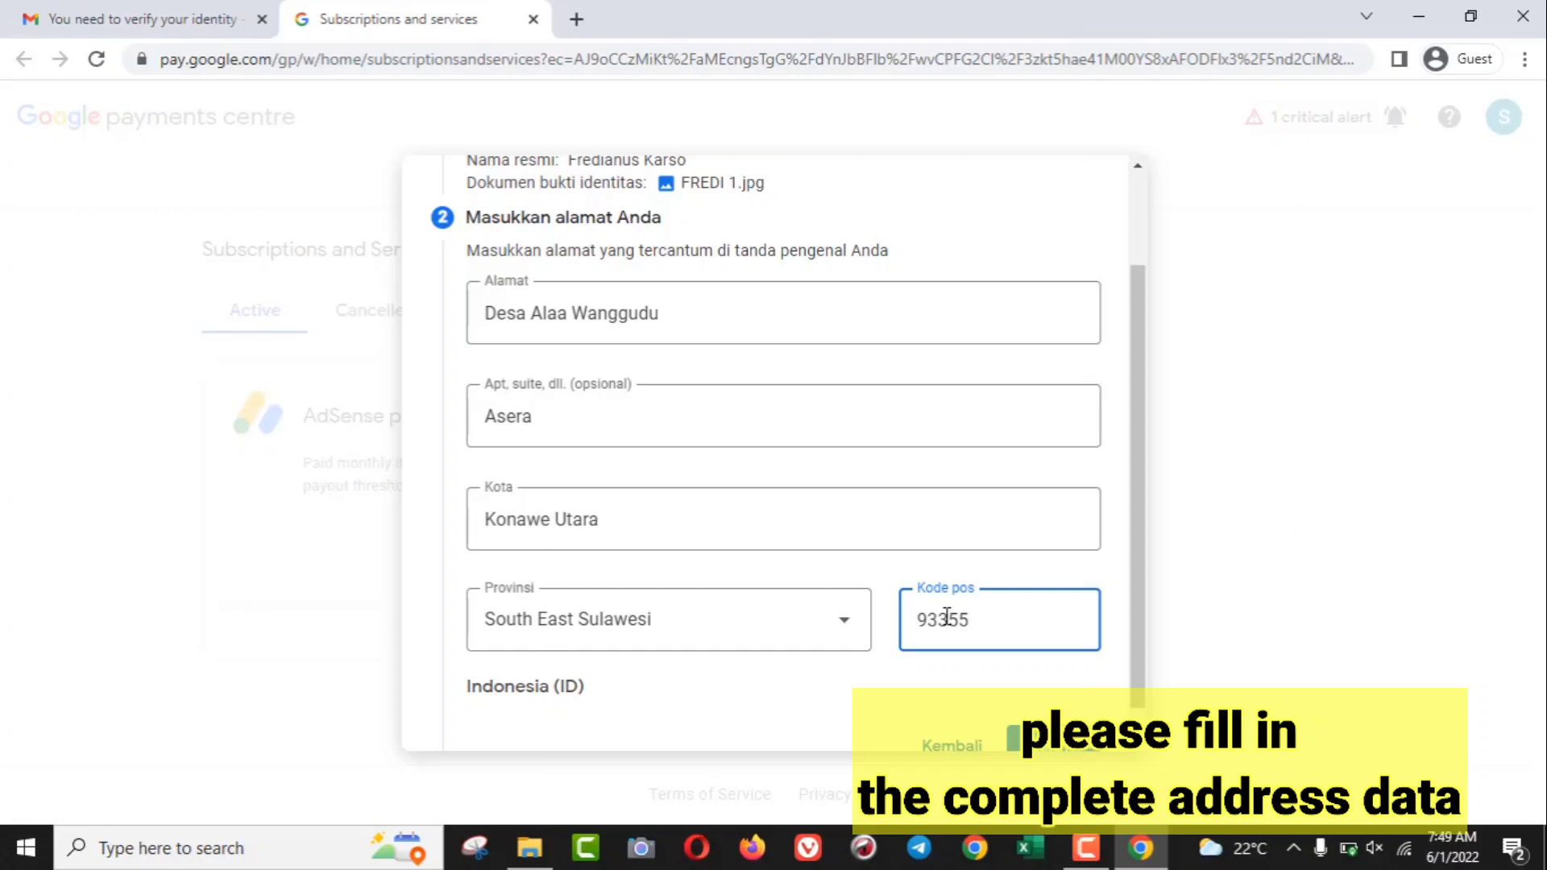
{"action": "scroll", "coordinate": [1031, 716], "scroll_direction": "down", "scroll_amount": 1}
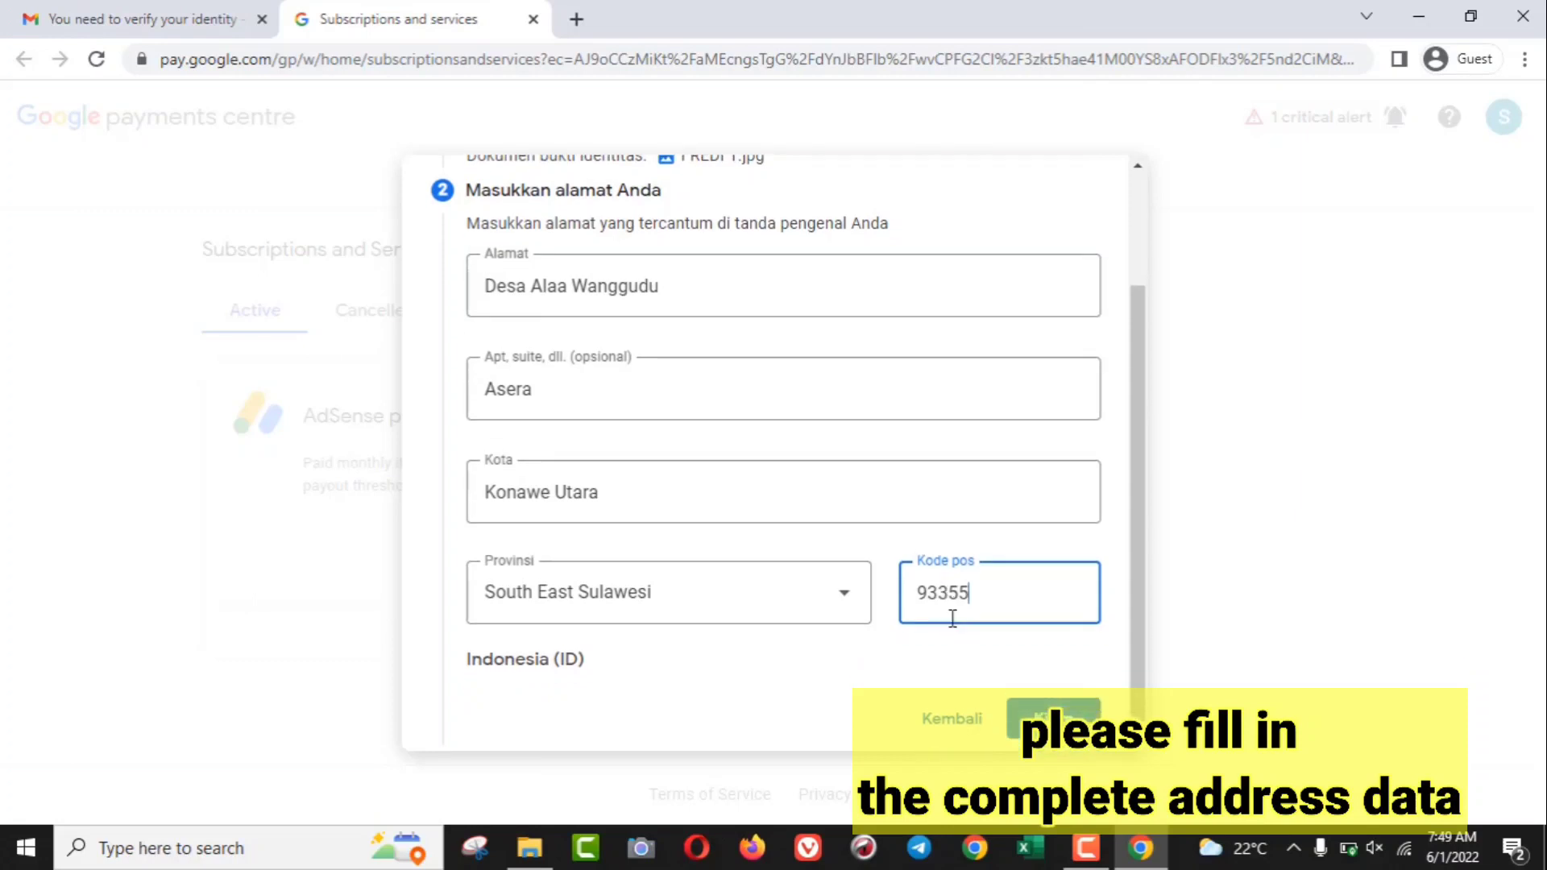
{"action": "left_click", "coordinate": [1037, 721]}
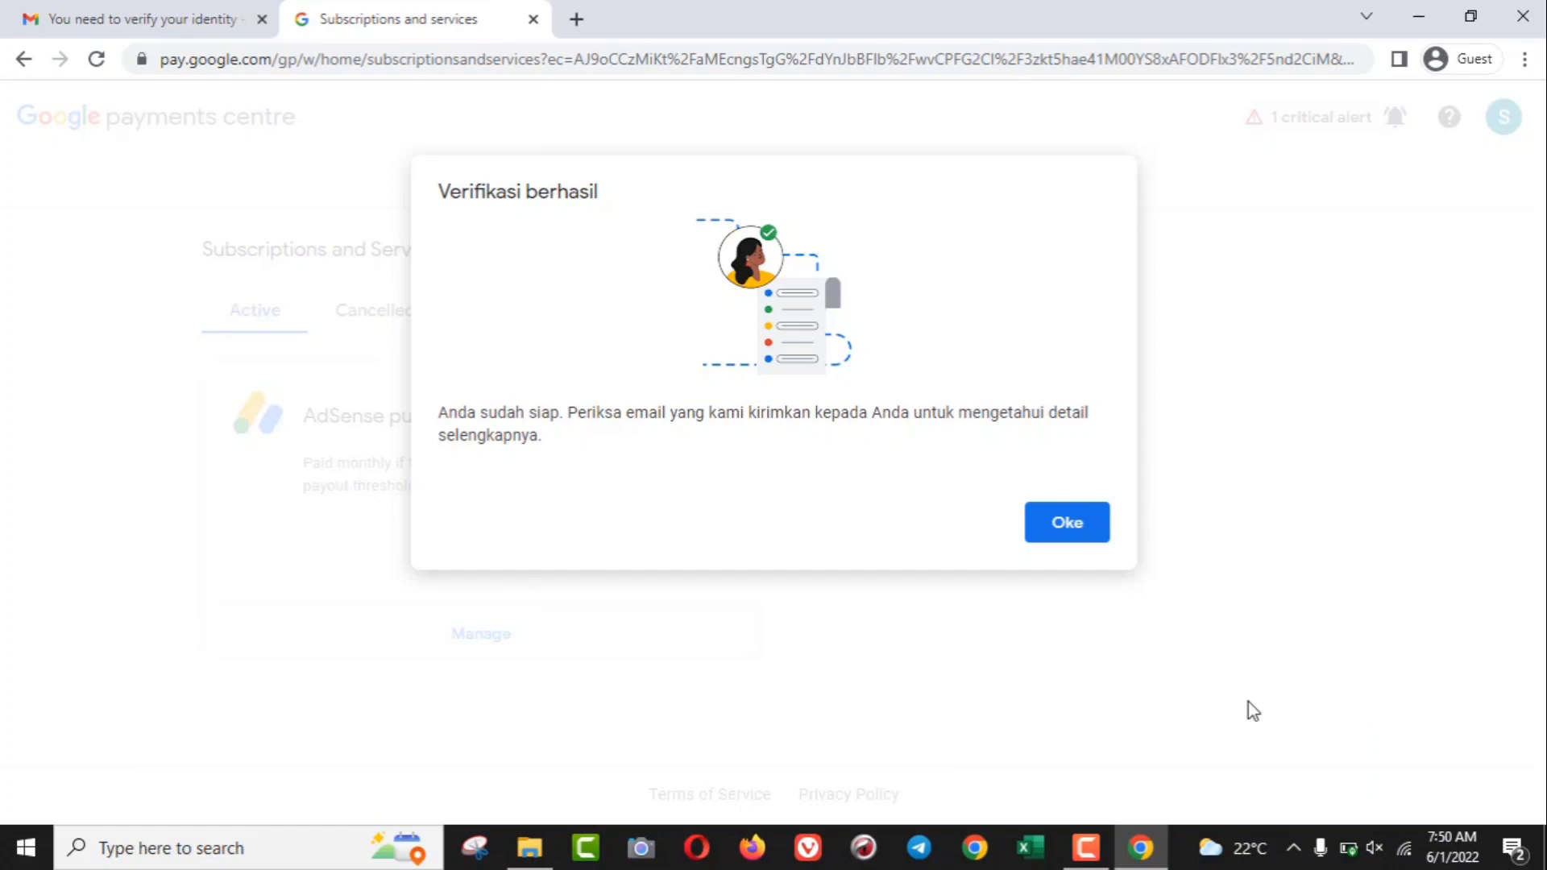
{"action": "key", "text": "XF86AudioRaiseVolume"}
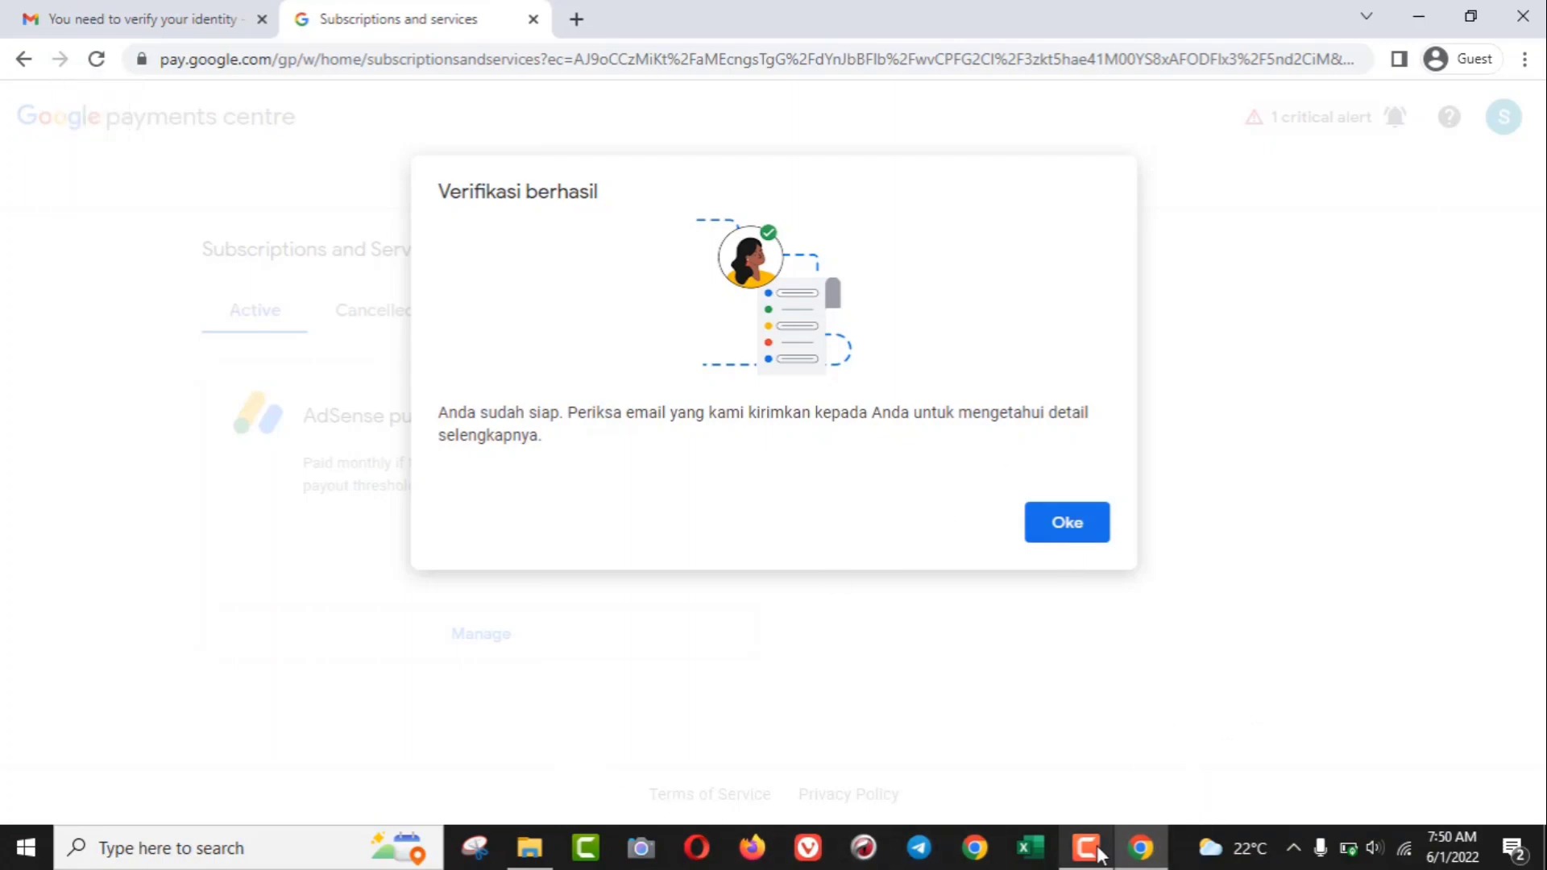
{"action": "mouse_move", "coordinate": [1087, 846]}
{"action": "left_click", "coordinate": [1133, 809]}
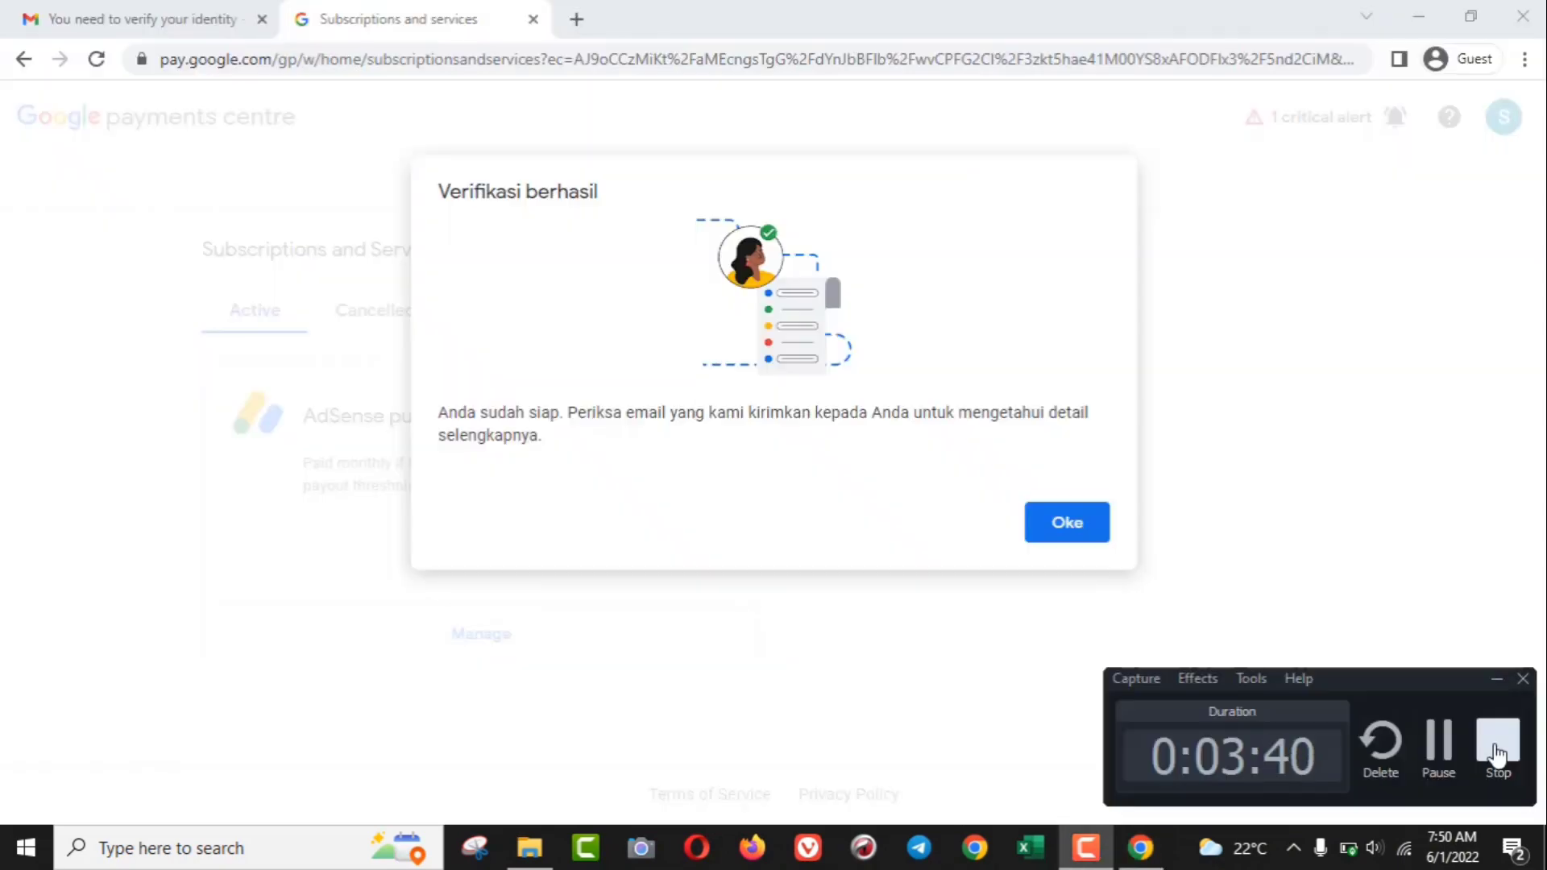